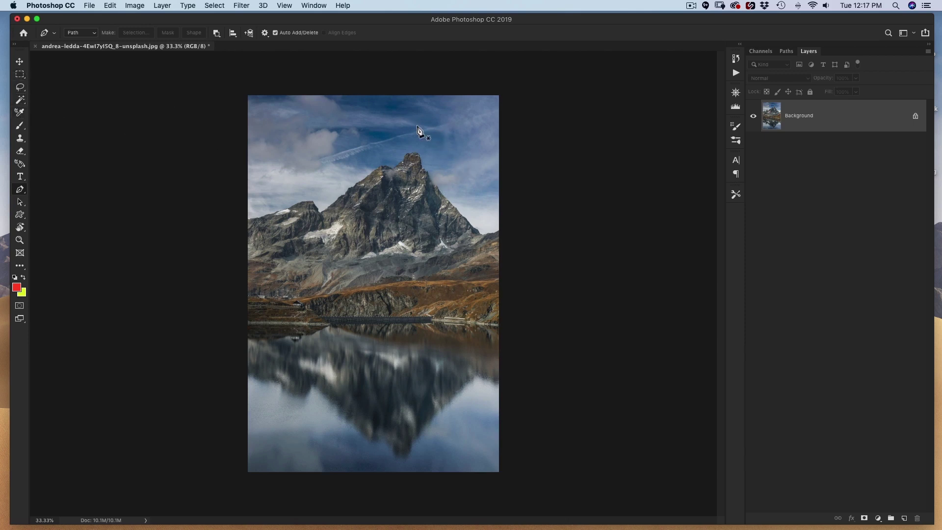
Try the Magic Wand at tolerance 15 on several separate areas of the sky, clearing the selections.
scroll(474, 120, up, 5)
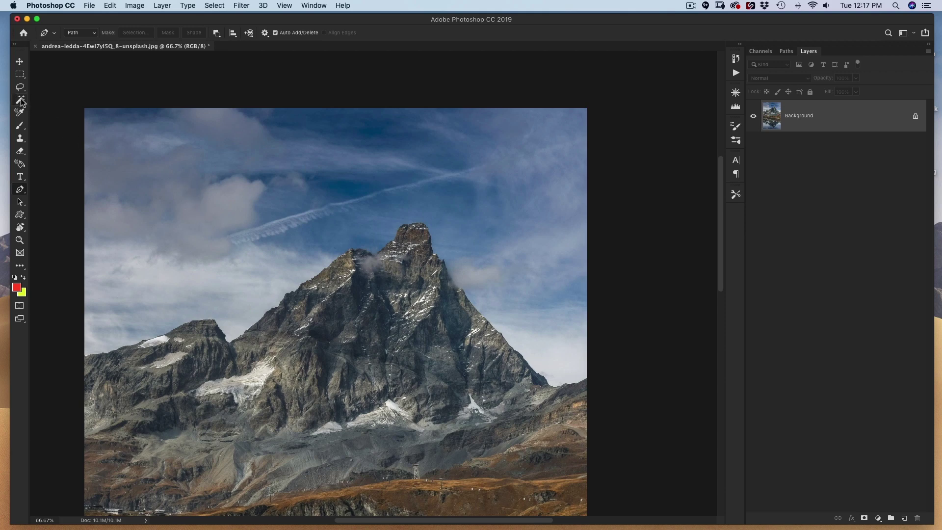
drag(22, 102, 49, 107)
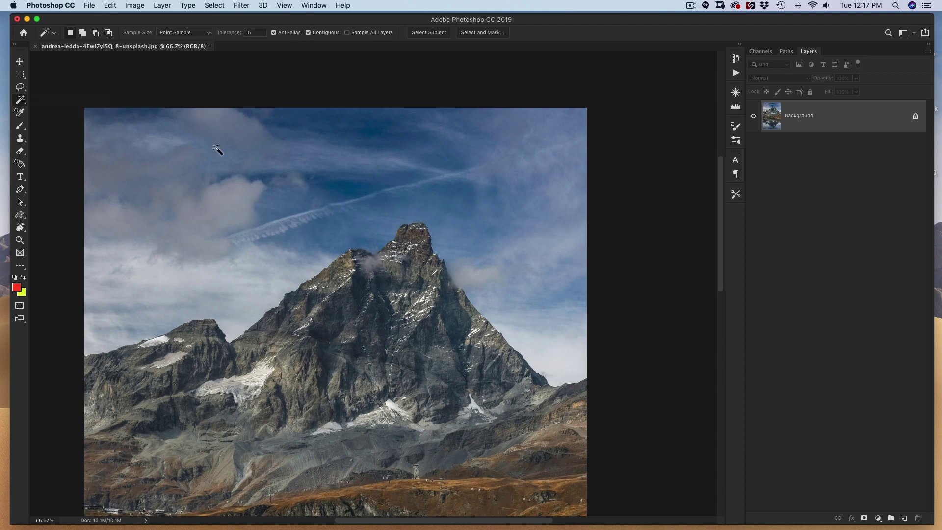
click(327, 196)
key(super+d)
click(455, 219)
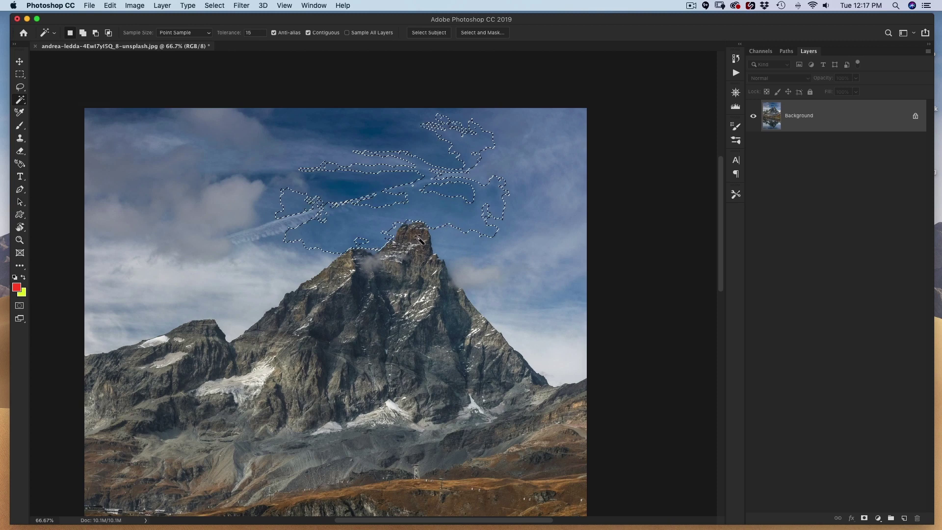
click(267, 270)
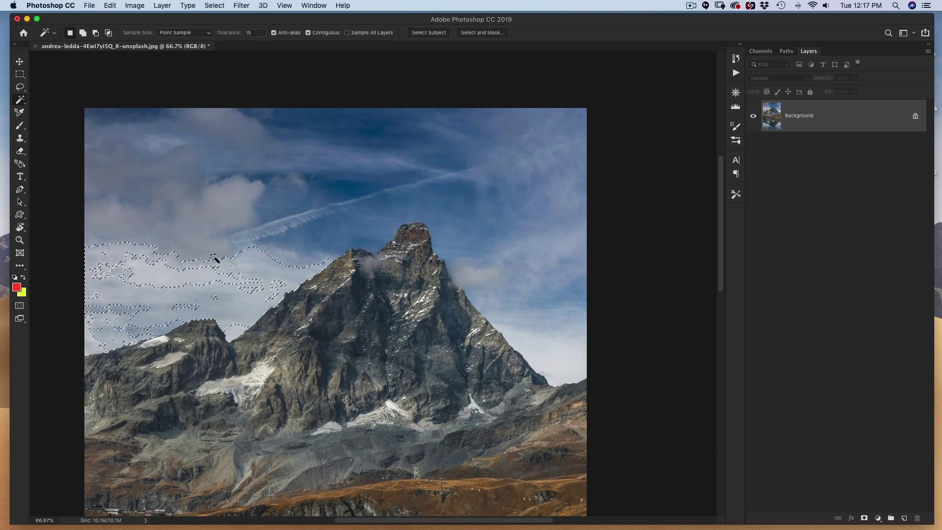
key(super+d)
click(505, 294)
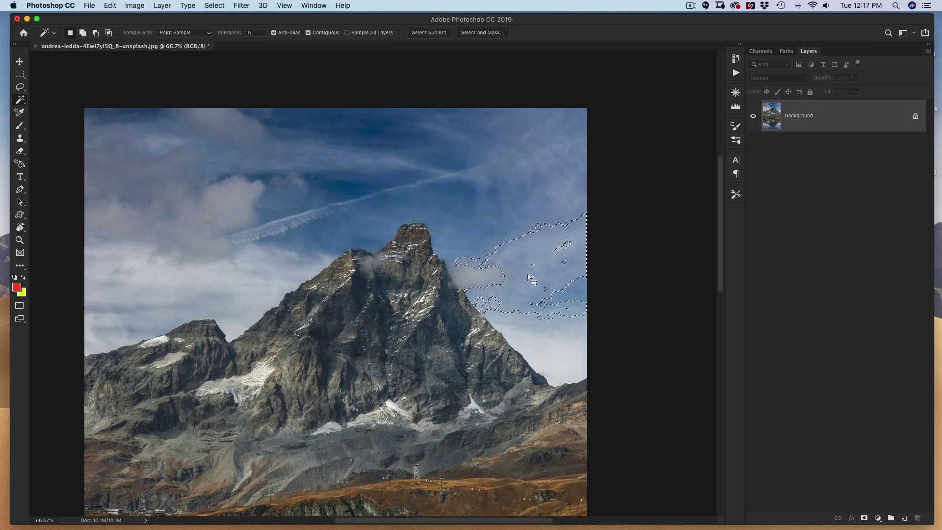
key(super+d)
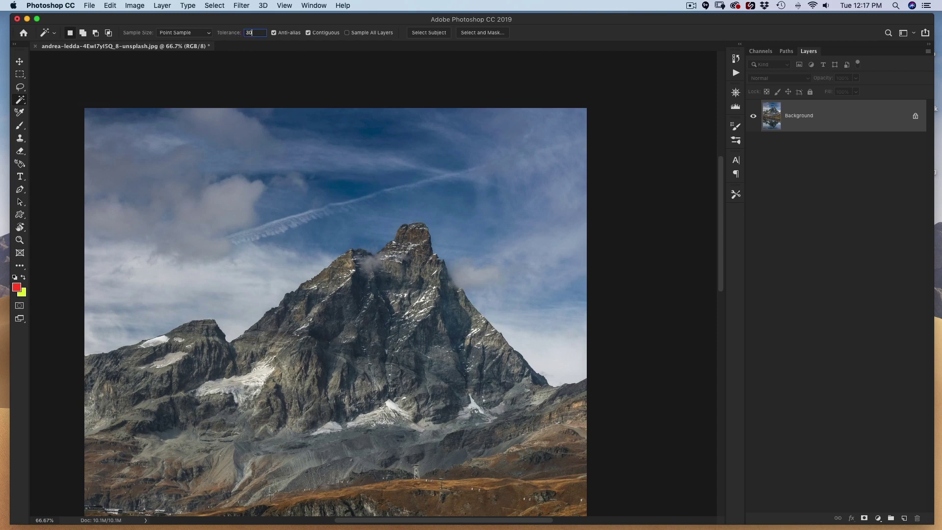
Set the Magic Wand tolerance to 30 and select the grey cloud area to the left of the peak.
click(529, 206)
click(341, 243)
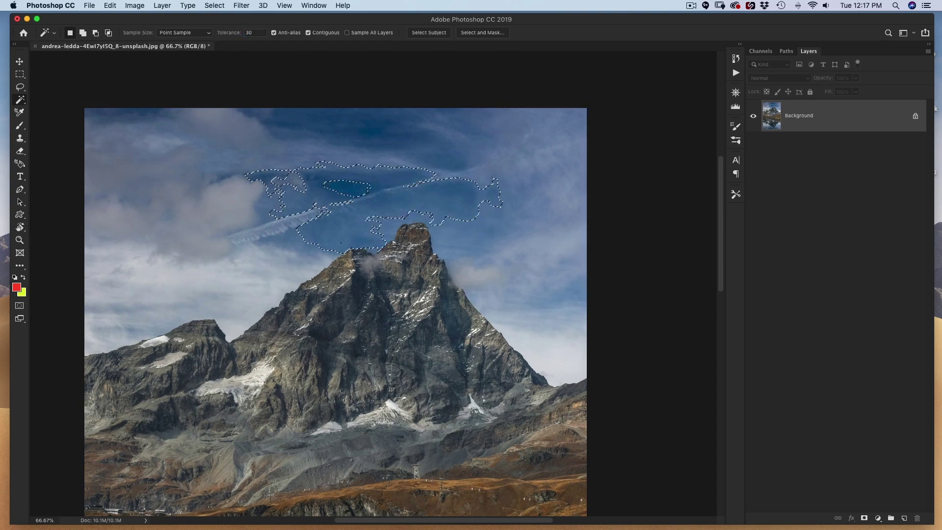
click(277, 219)
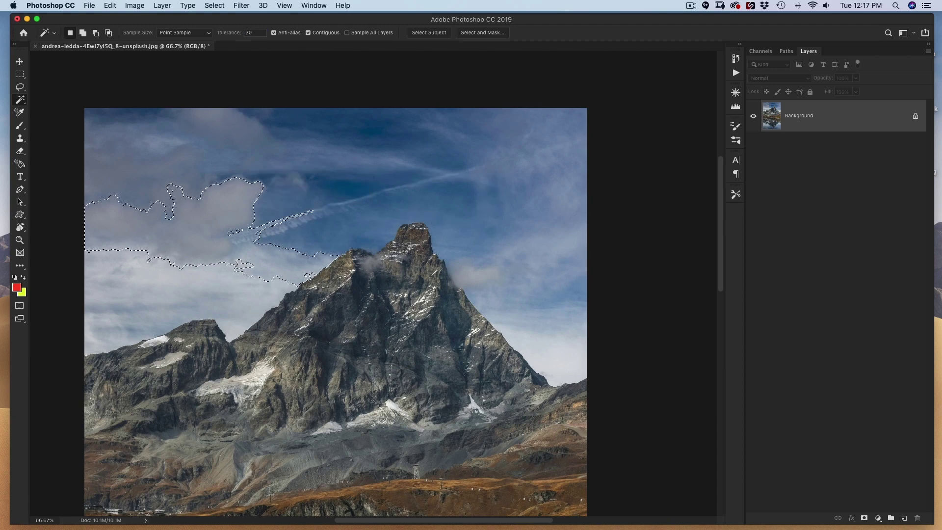
Add the remaining blue sky and cloud areas to the selection until it follows the mountain's whole skyline.
shift+click(314, 230)
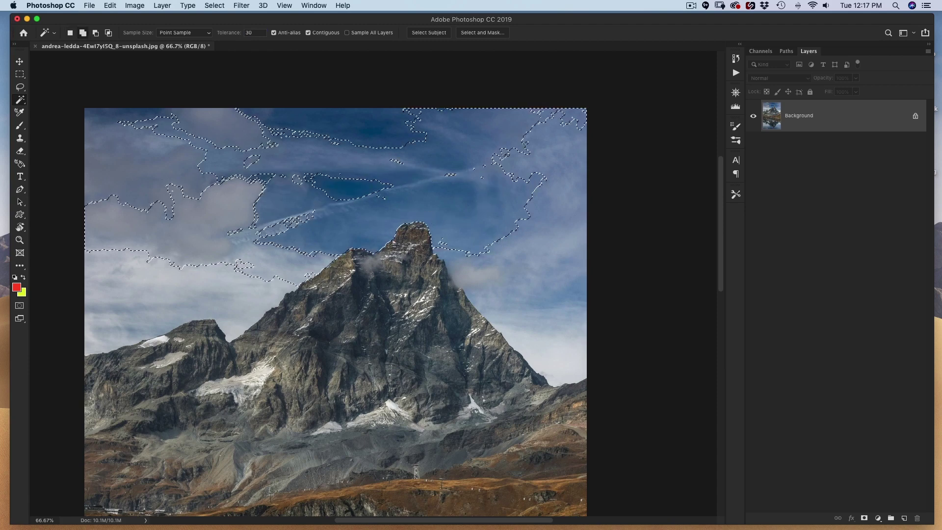
shift+click(530, 289)
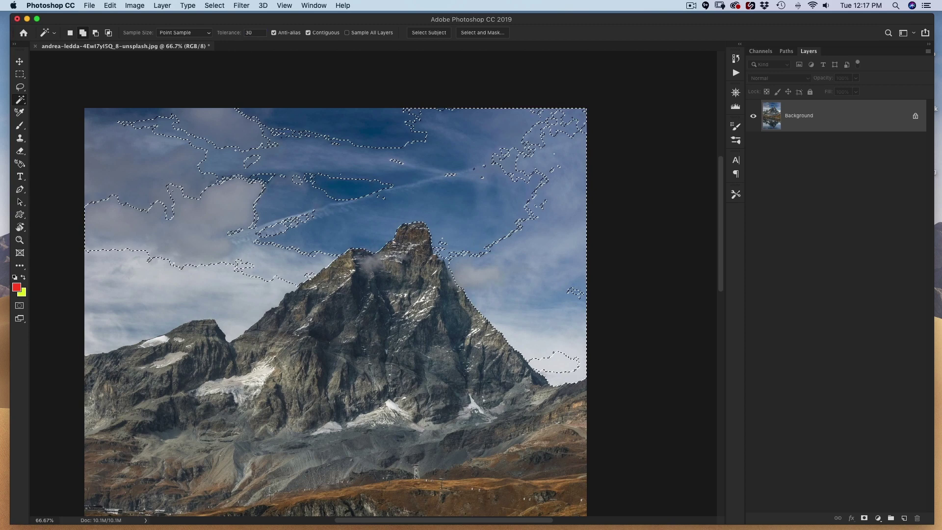
shift+click(521, 158)
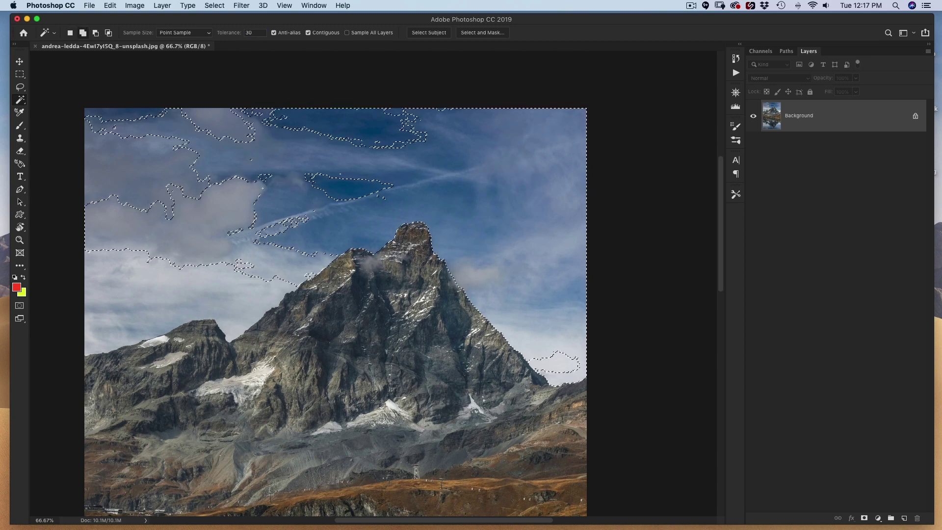
shift+click(338, 129)
shift+click(142, 165)
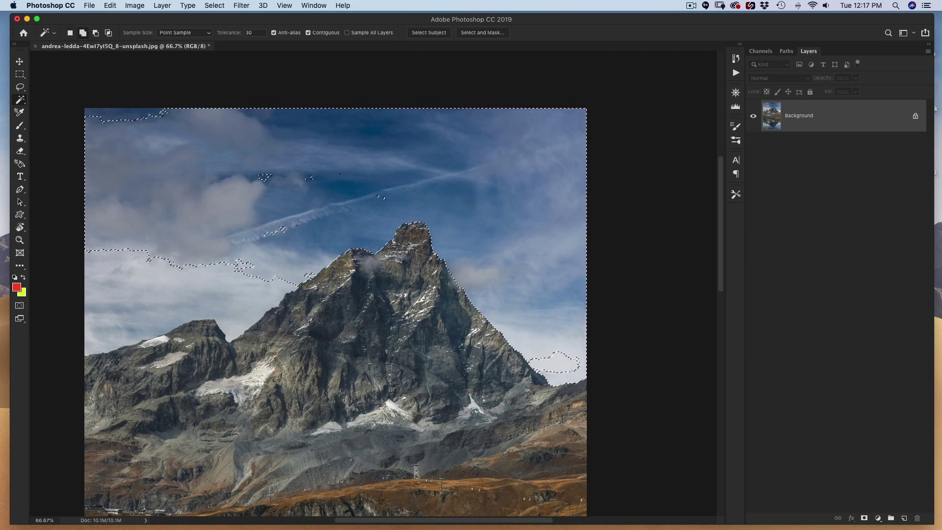
shift+click(117, 114)
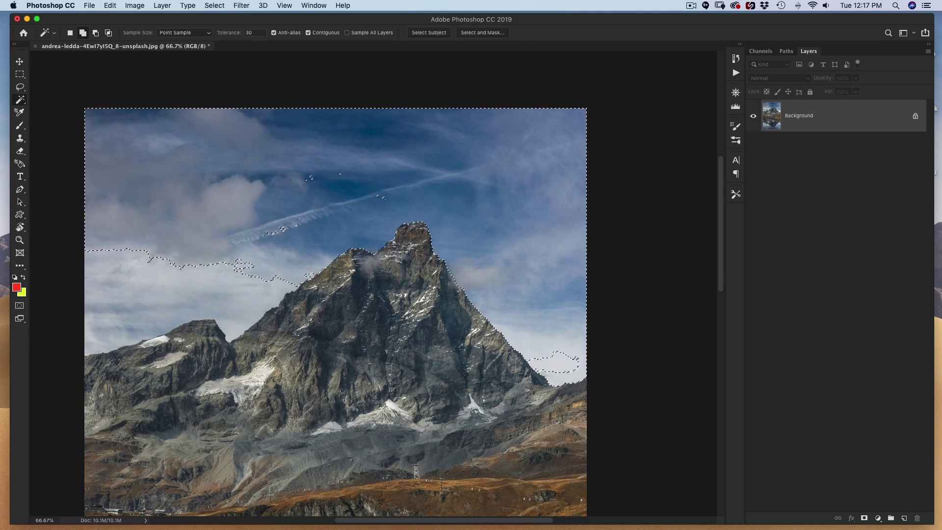
click(110, 284)
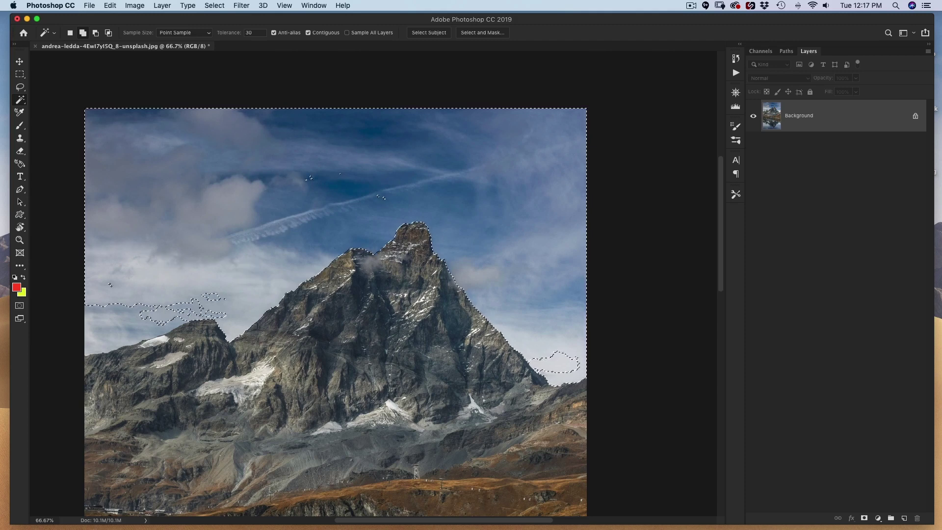
click(131, 329)
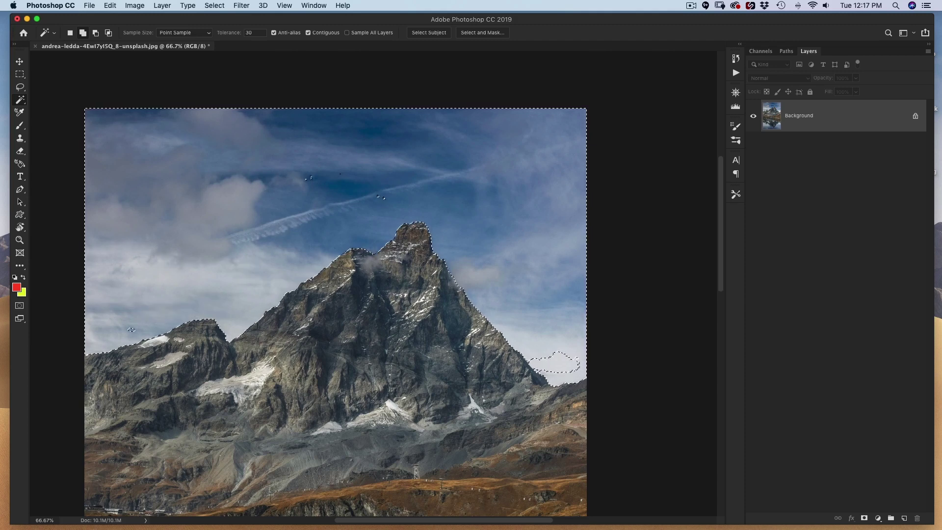
click(498, 331)
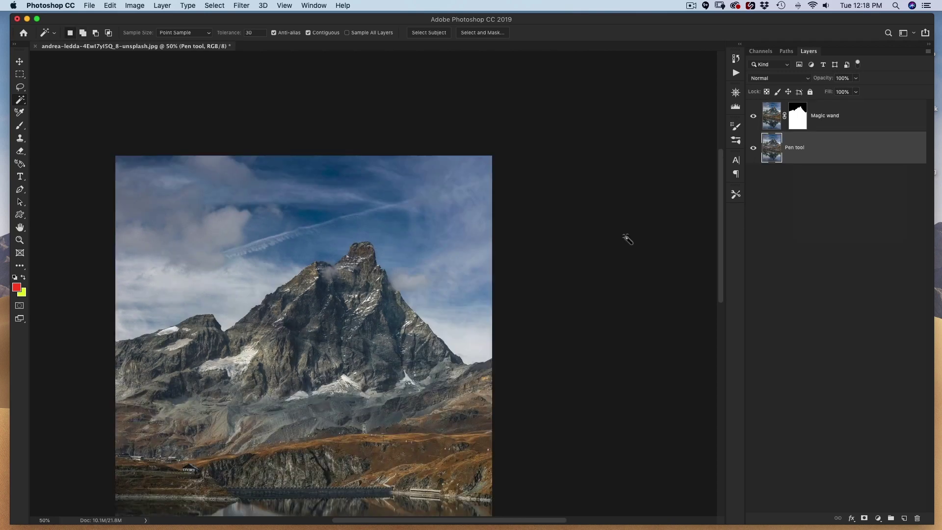
Draw a trial curved segment with the Pen tool in the sky to the right of the peak.
key(p)
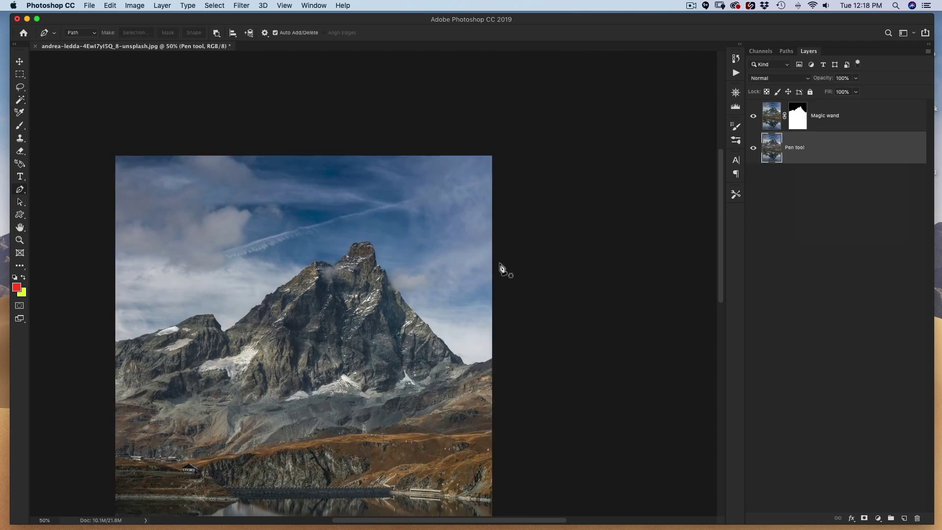
key(super+plus)
key(super+plus)
scroll(573, 315, right, 3)
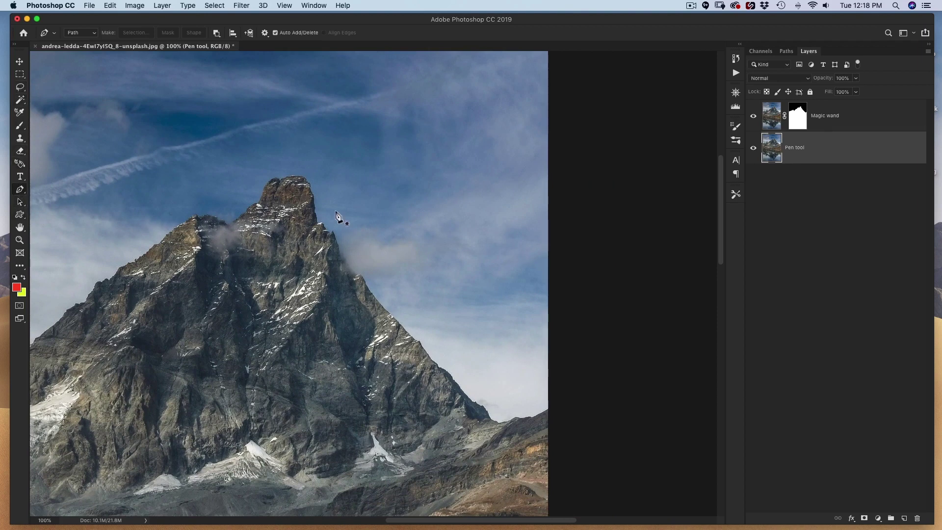
click(529, 249)
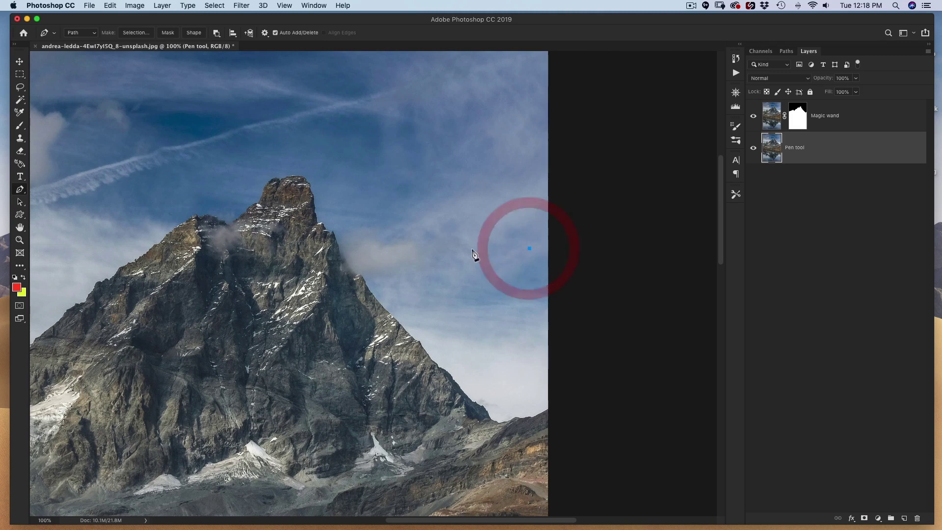
click(401, 248)
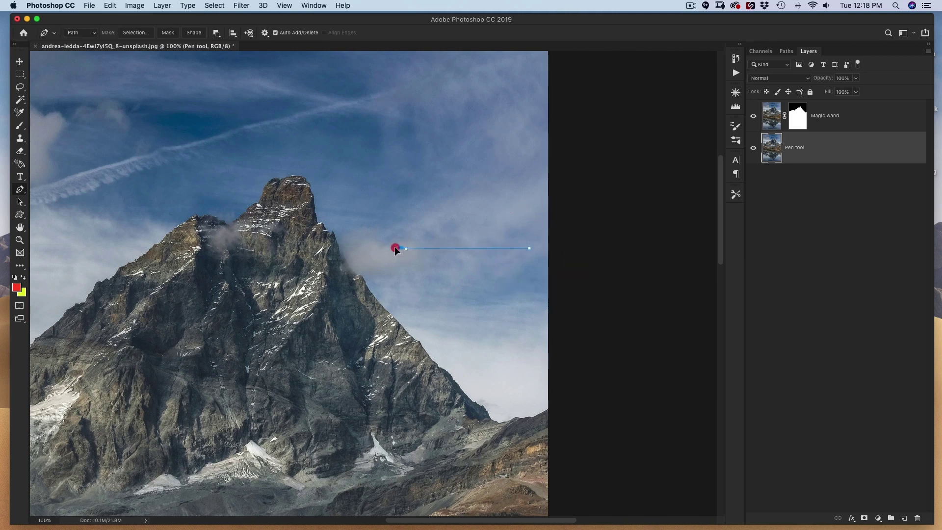
drag(396, 250, 329, 310)
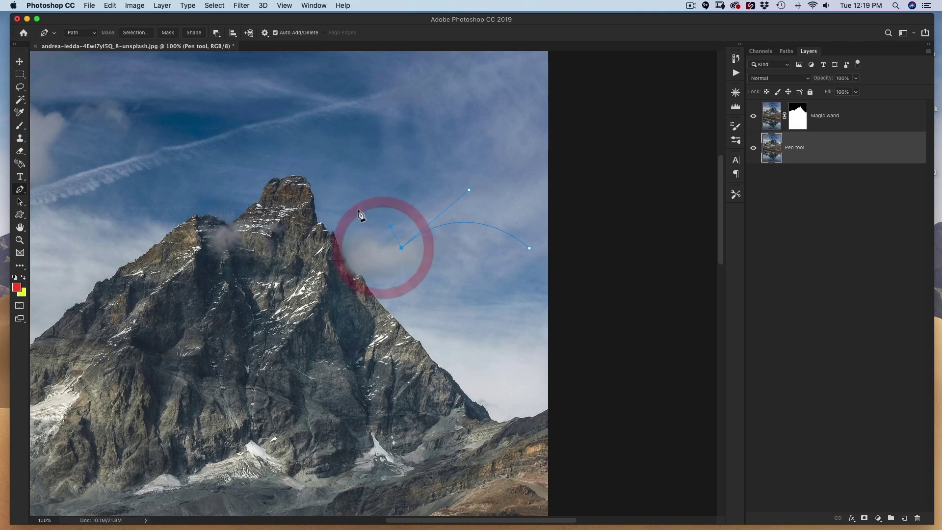
Try further segments toward the mountain with shorter and longer direction handles on the second anchor, undoing the added points.
mouse_move(343, 217)
mouse_down()
mouse_move(322, 235)
mouse_move(331, 227)
mouse_up()
key(super+z)
key(super+z)
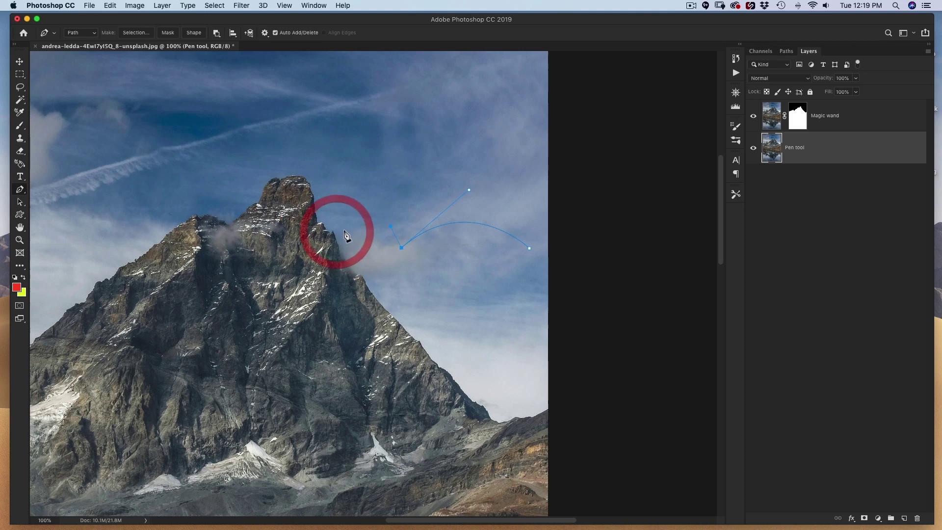
click(343, 230)
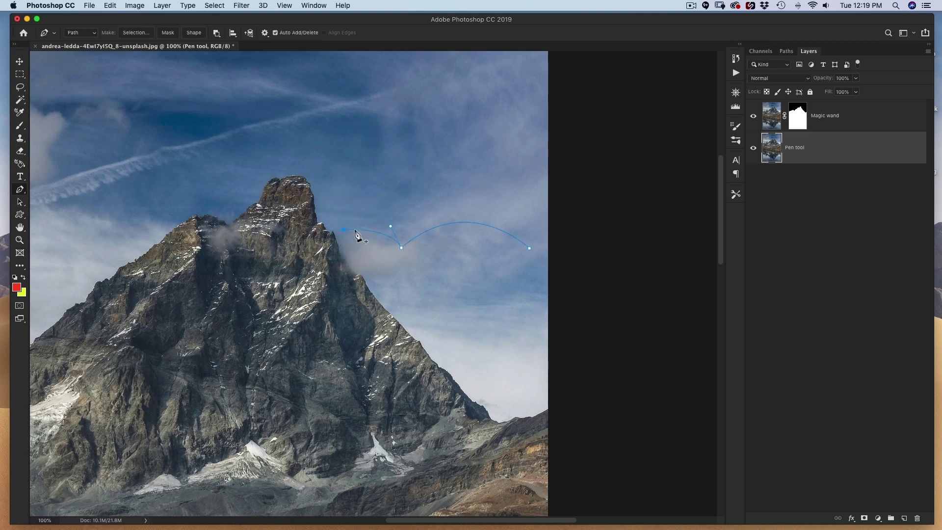
key(super+z)
drag(361, 137, 359, 133)
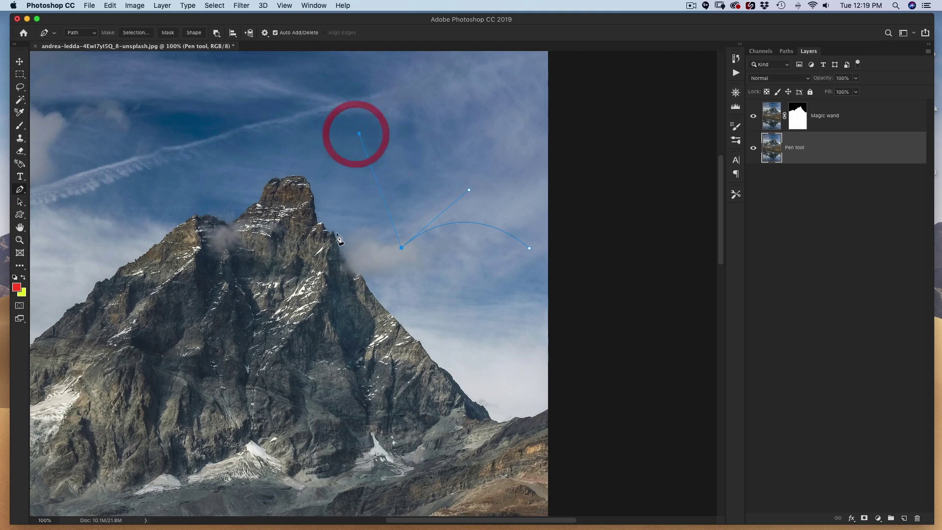
click(346, 235)
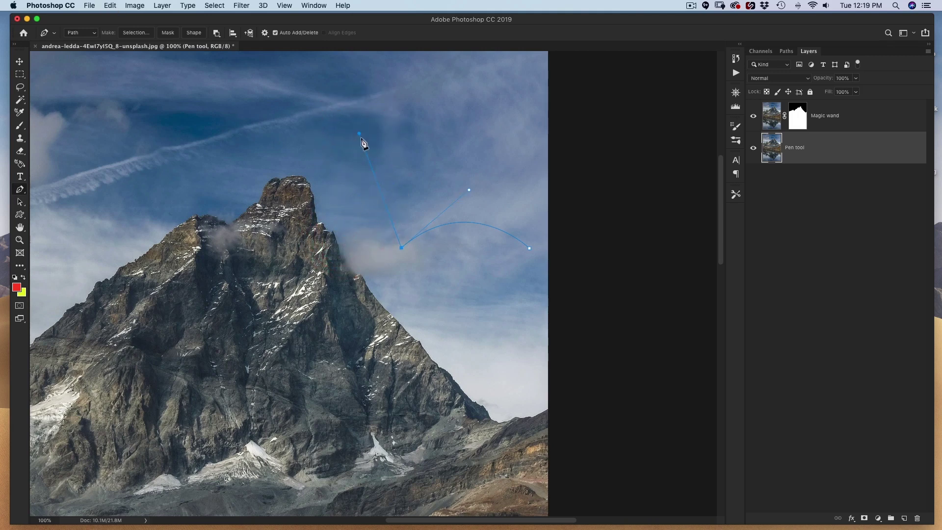
Remove the second anchor's outgoing direction handle, try straight segments toward the mountain, and undo the trial path.
click(401, 248)
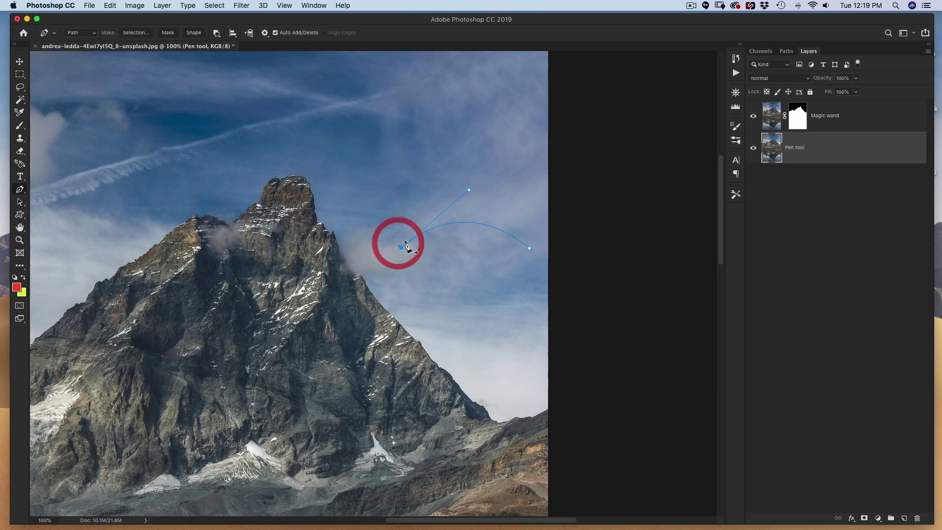
click(353, 246)
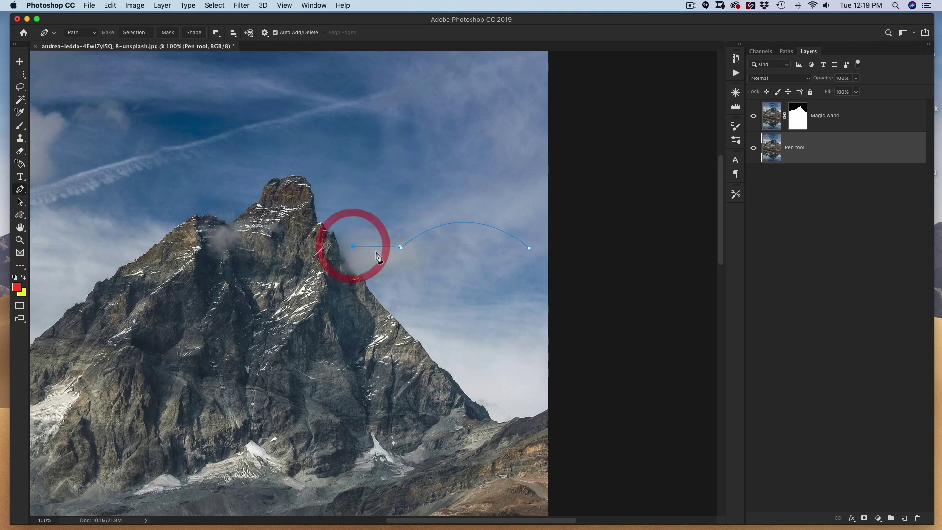
key(super+z)
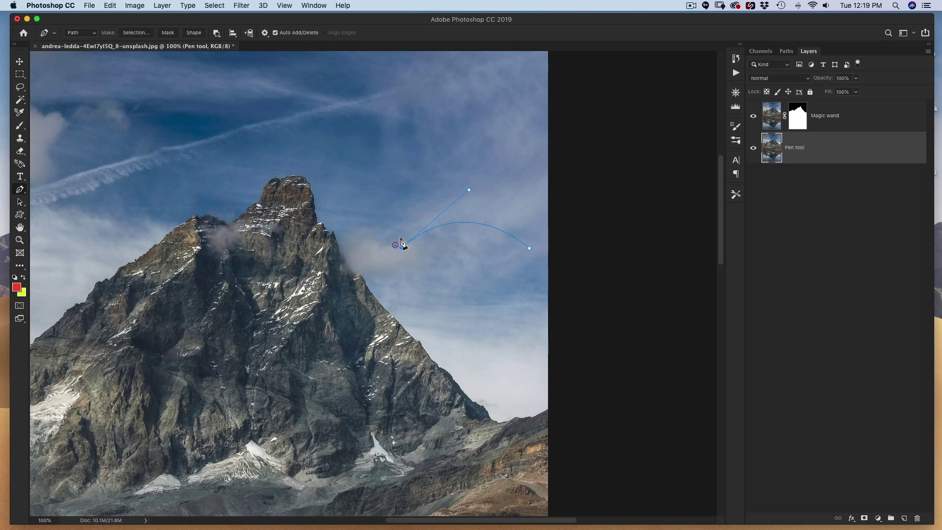
click(395, 245)
click(389, 243)
click(338, 249)
key(super+z)
key(super+z)
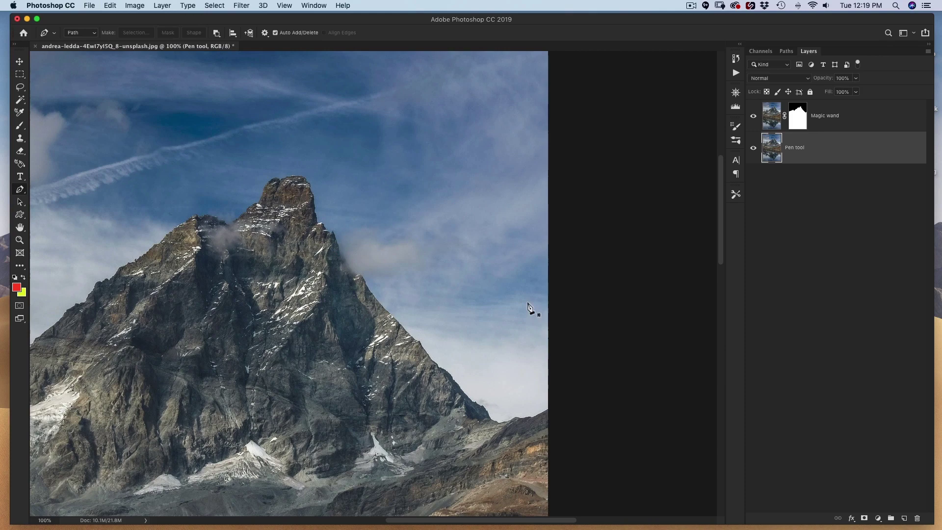
Try tracing the ridge with a curved path segment starting at the image's right edge, then undo it.
key(super+plus)
key(super+plus)
drag(578, 343, 420, 206)
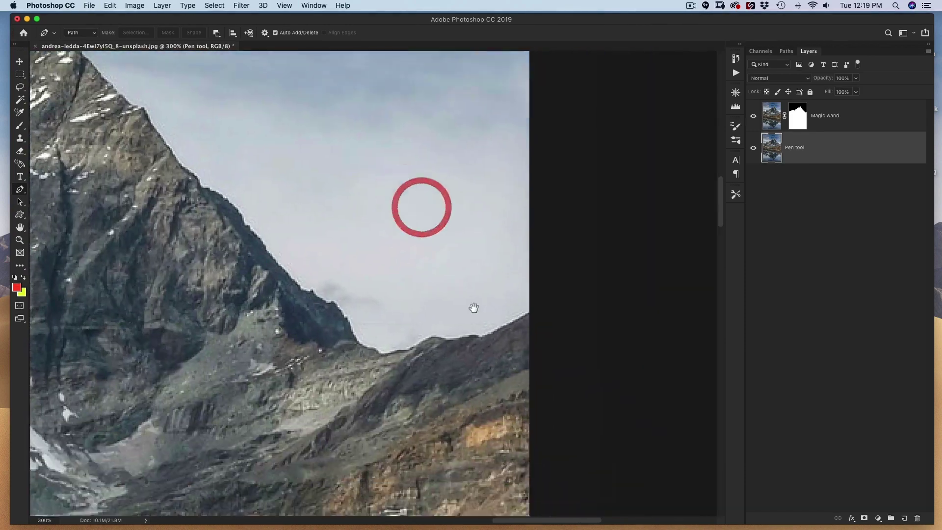
drag(469, 308, 482, 320)
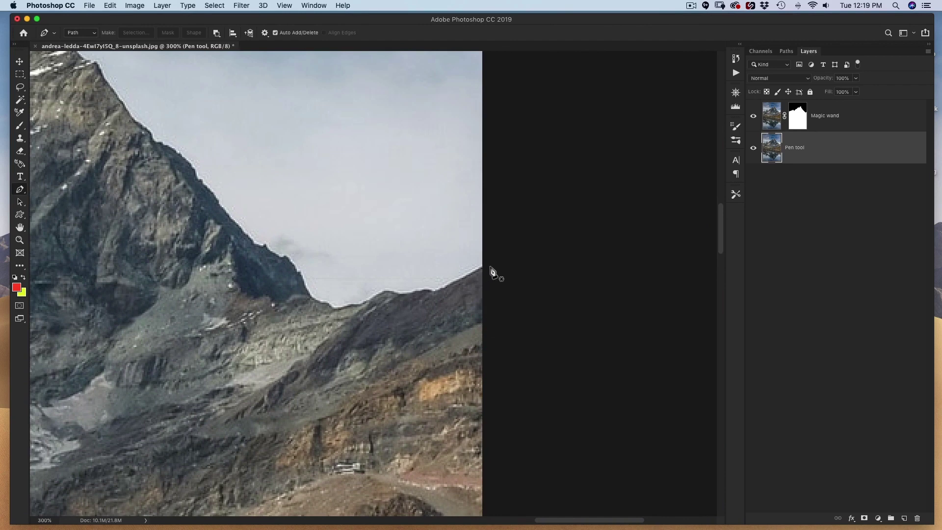
key(super+plus)
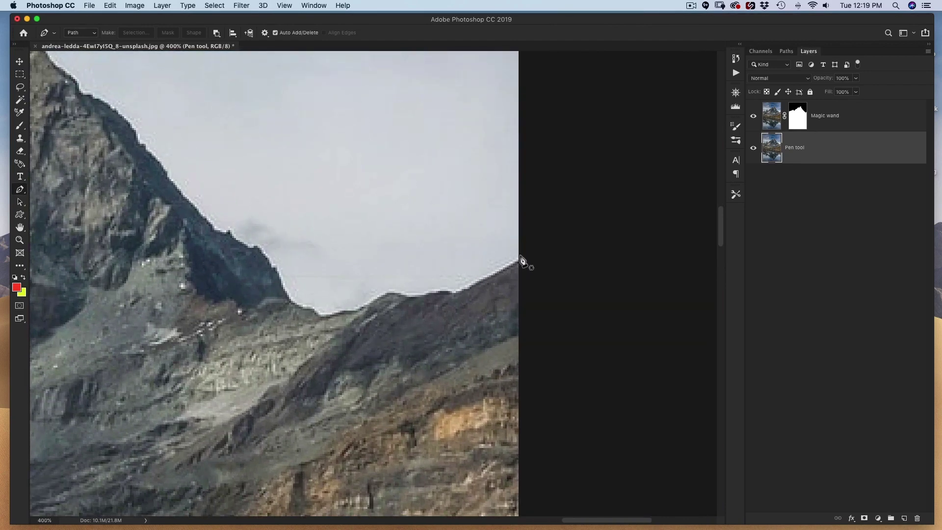
click(519, 256)
click(456, 291)
drag(456, 290, 441, 297)
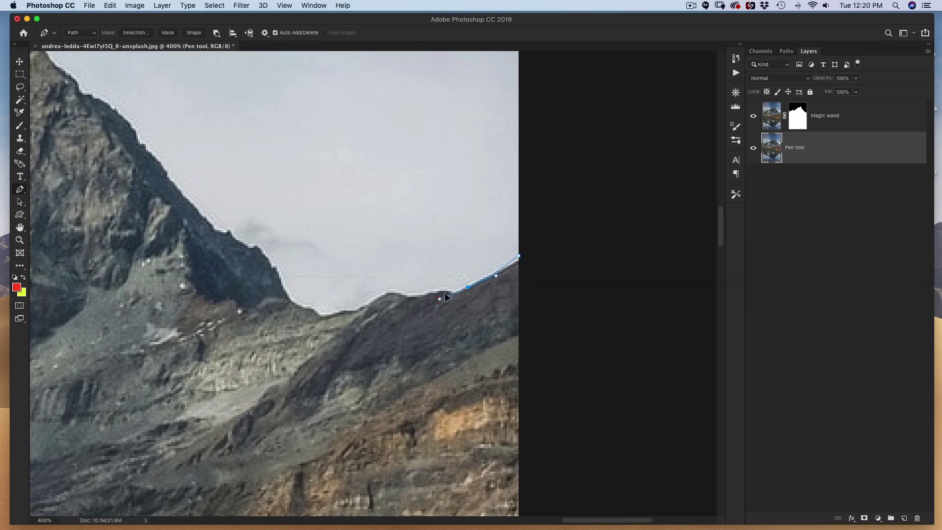
key(super+z)
key(super+z)
click(520, 259)
key(super+z)
click(519, 261)
key(BackSpace)
key(BackSpace)
click(520, 259)
click(462, 292)
click(447, 291)
key(super+z)
click(518, 260)
key(super+z)
Start a Pen tool path where the ridge meets the image's right edge and trace it leftward to the small crest.
click(520, 261)
click(467, 292)
drag(447, 295, 395, 294)
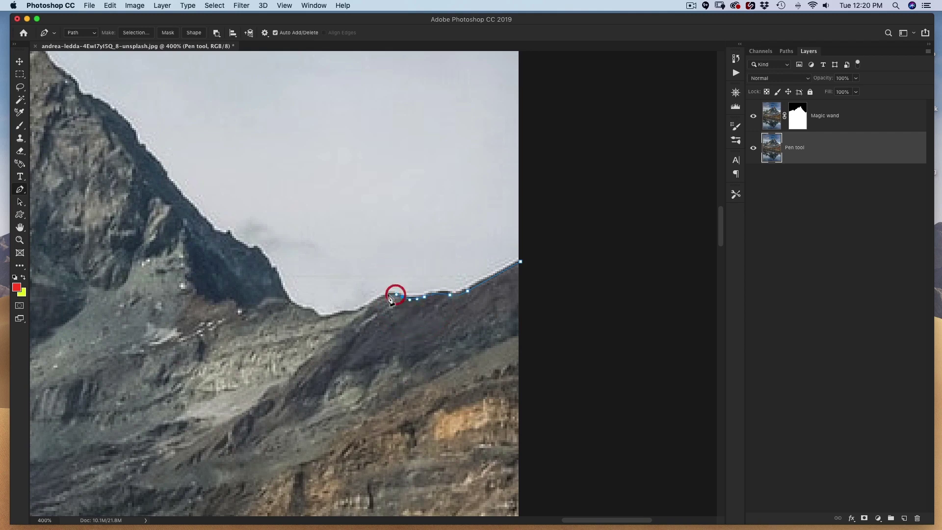
Extend the Pen tool path from the small crest across the saddle and up the foot of the main mountain.
click(366, 307)
click(326, 320)
key(super+z)
click(297, 308)
click(252, 248)
click(247, 251)
Trace the path up the main mountain's right slope and over the small outcrop beside the cloud, ending with a curved anchor.
drag(245, 249, 398, 323)
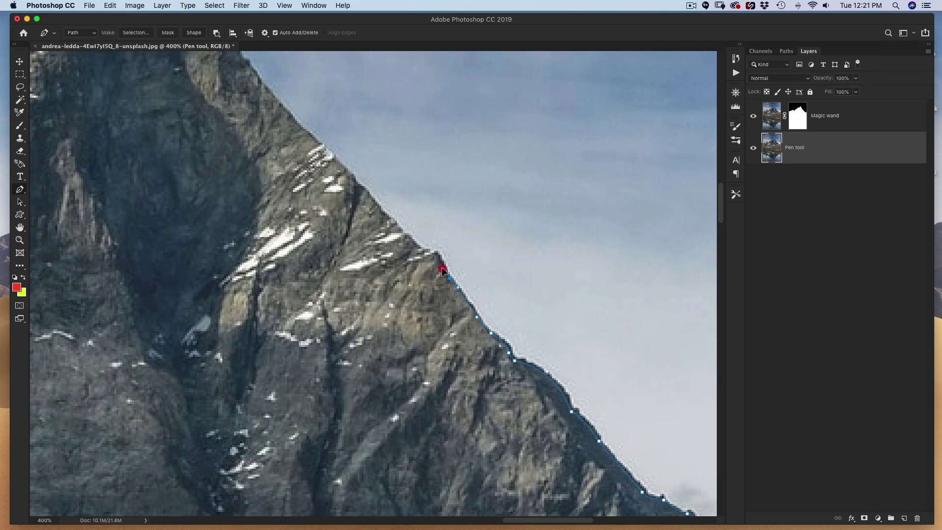
click(410, 231)
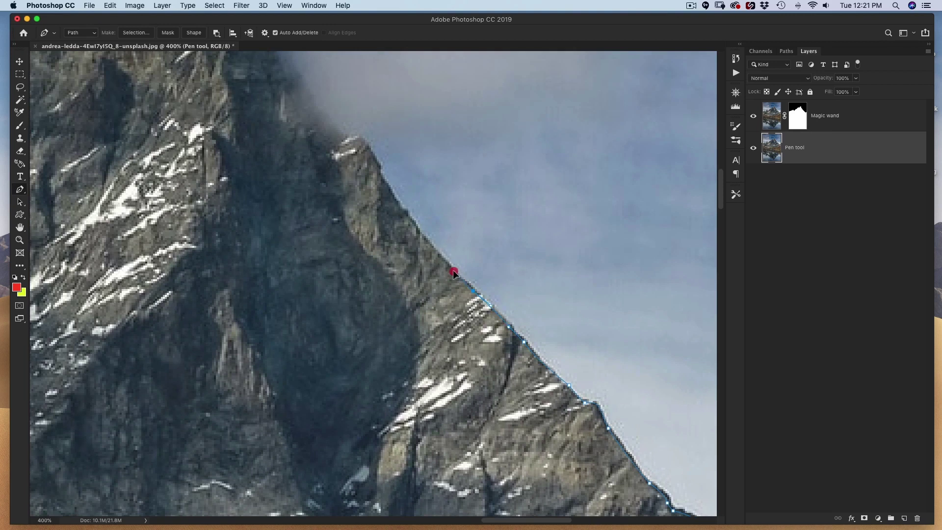
click(448, 264)
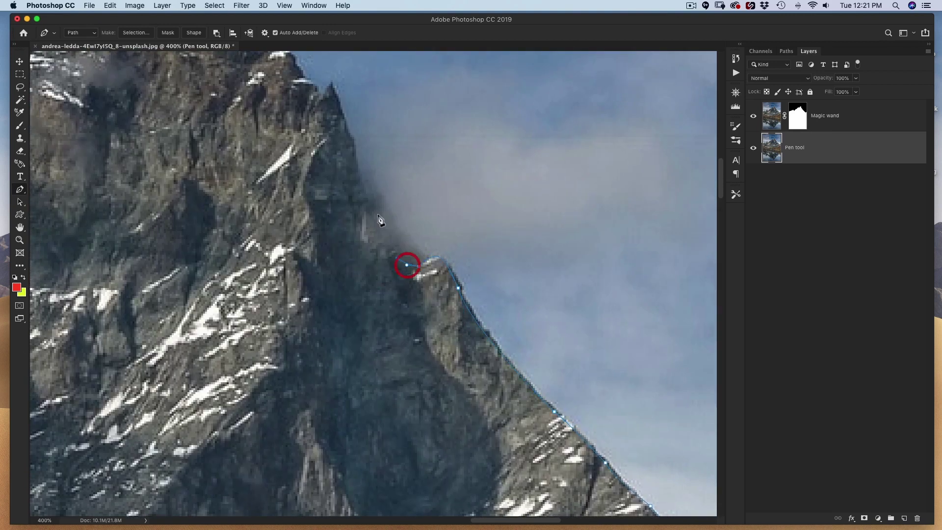
drag(420, 265, 406, 265)
Trace the cloud-shaded hollow above the small outcrop and continue the path up the steep face with closely spaced anchors.
drag(455, 227, 529, 273)
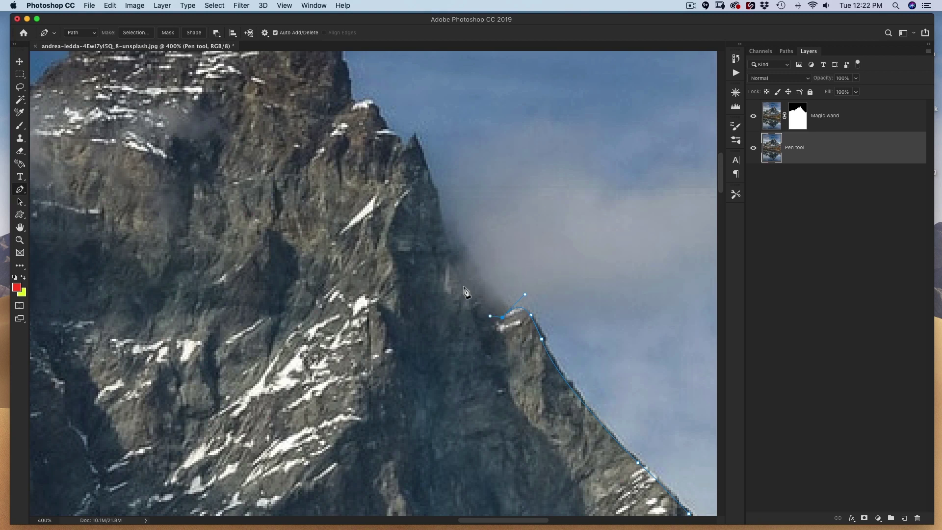
key(super+minus)
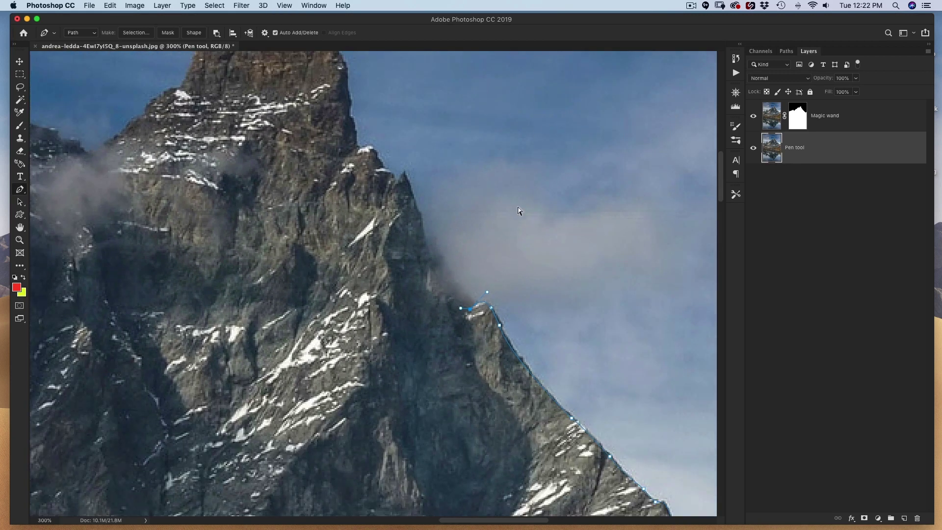
key(super+minus)
key(super+minus)
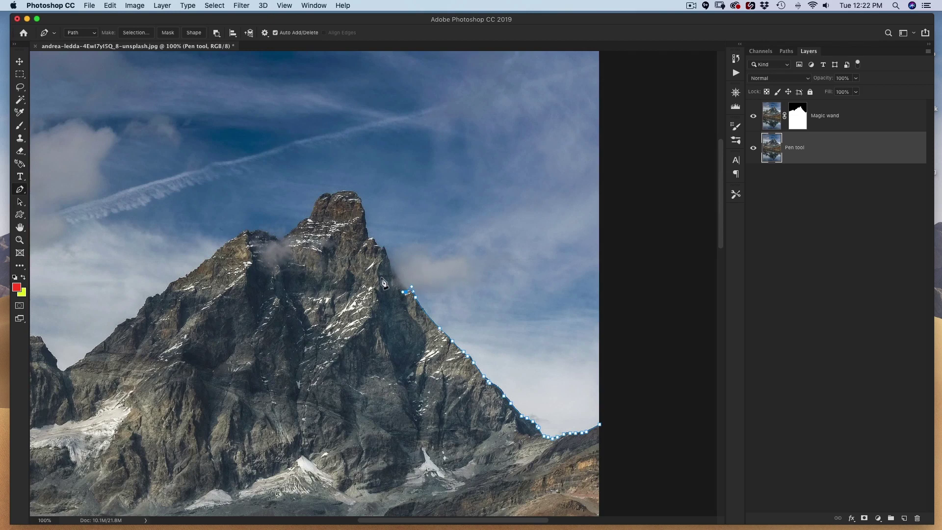
key(super+plus)
key(super+plus)
key(super+plus)
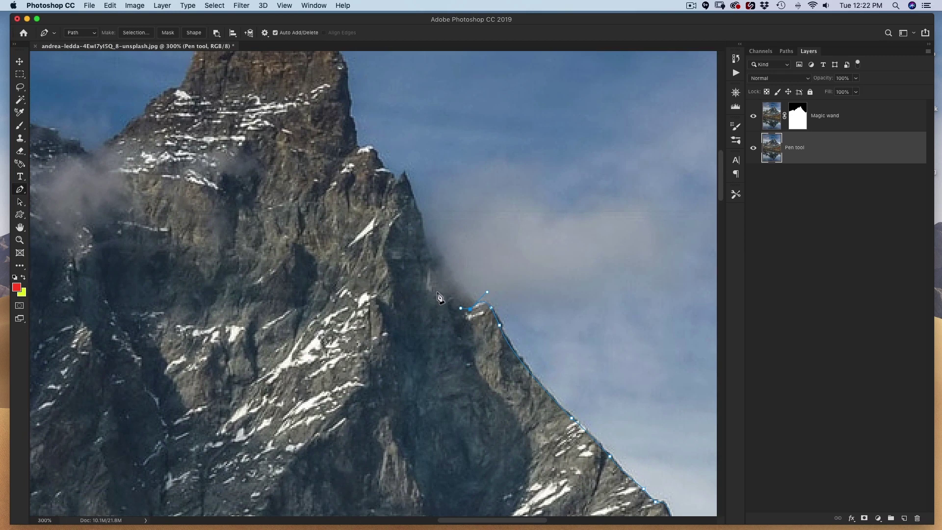
key(super+plus)
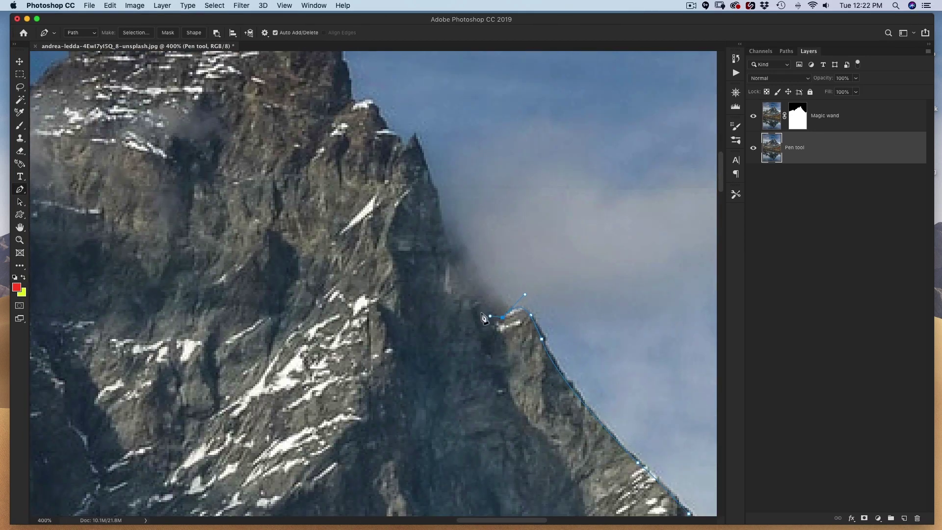
click(487, 311)
click(481, 307)
click(475, 305)
click(470, 302)
click(466, 296)
click(447, 272)
click(447, 260)
click(447, 246)
click(444, 228)
click(439, 222)
Carry the path up to the pointed spire, around its tip and into the notch behind it.
drag(459, 232, 487, 277)
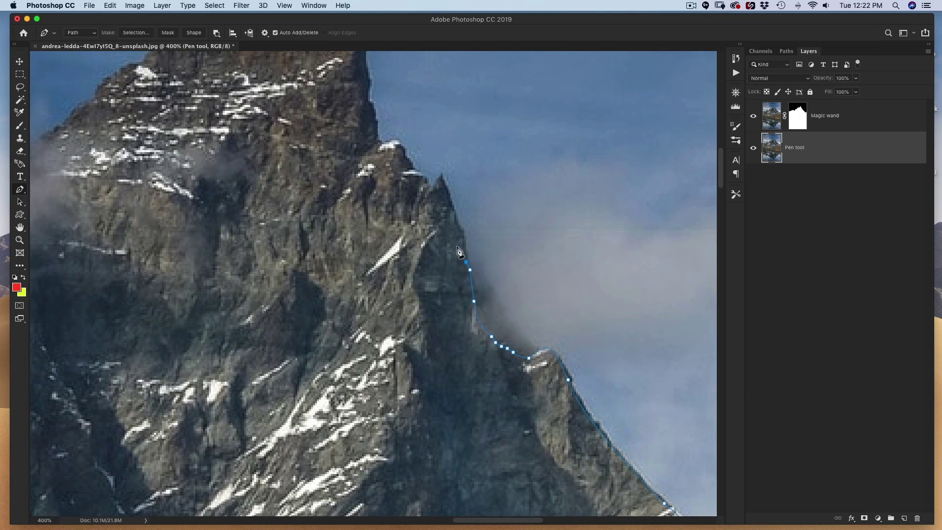
click(460, 231)
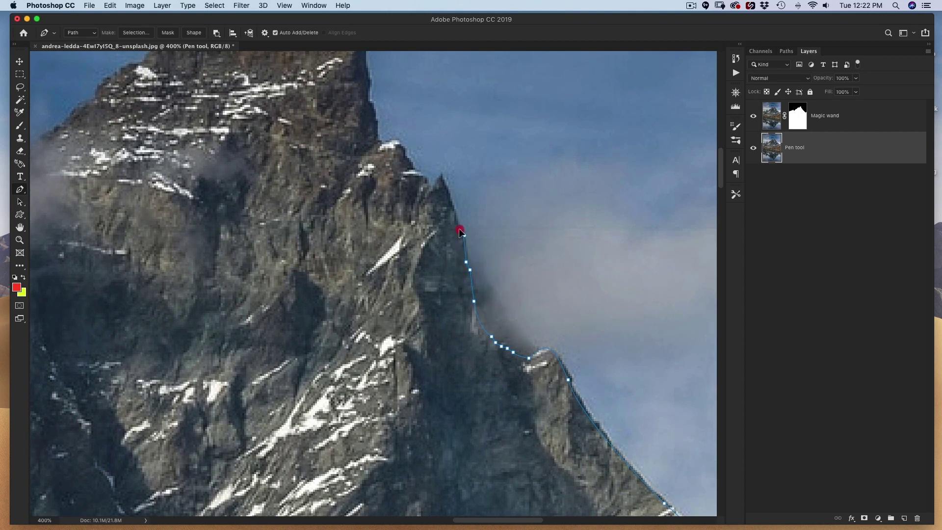
click(442, 181)
drag(427, 188, 427, 186)
Try extending the path from the spire toward the snowy knob, and undo the last anchors.
drag(414, 229, 480, 368)
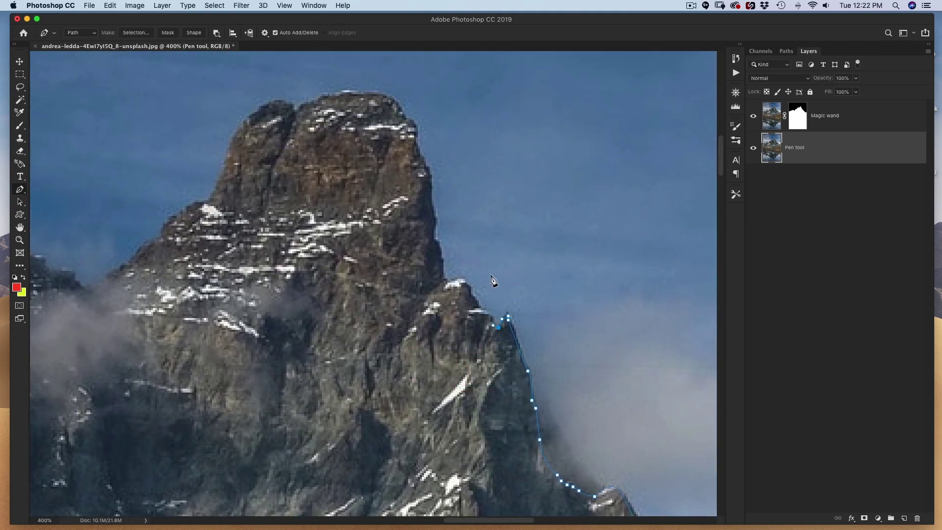
key(super+minus)
key(super+minus)
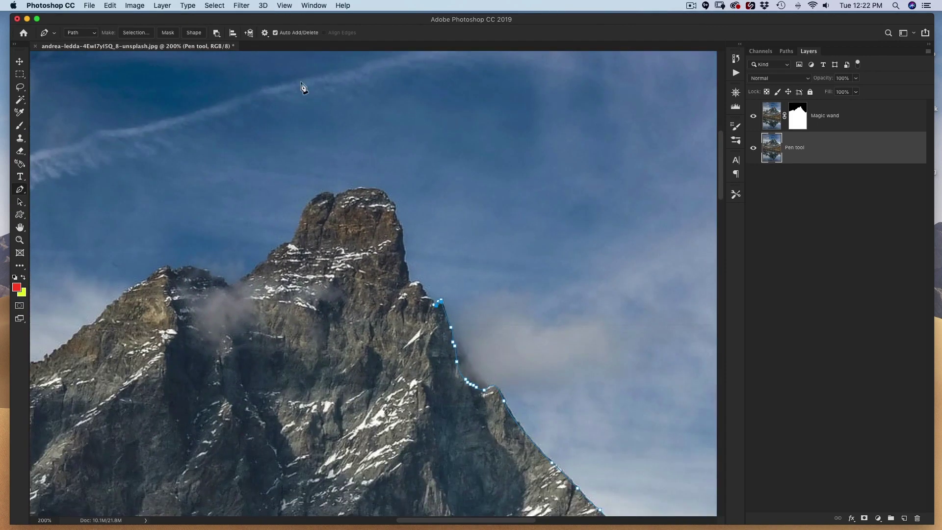
key(super+plus)
key(super+plus)
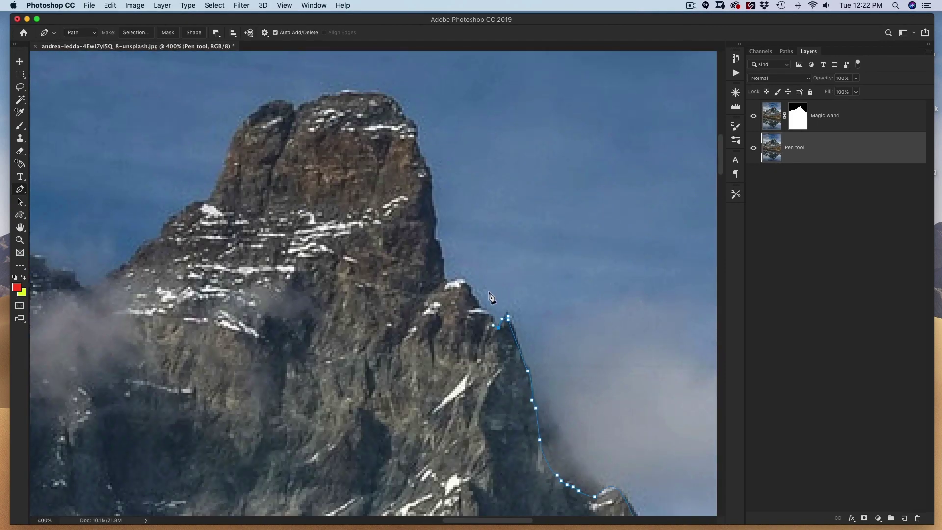
drag(492, 298, 459, 254)
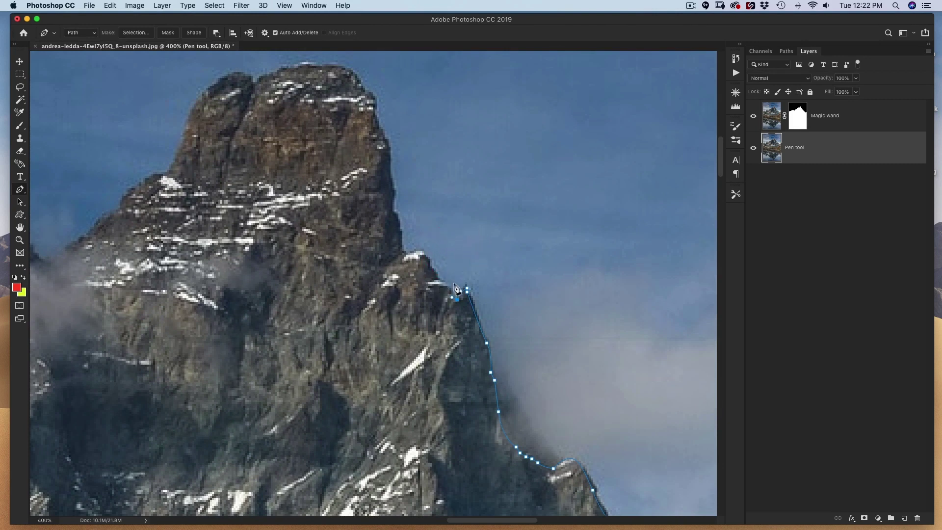
key(super+plus)
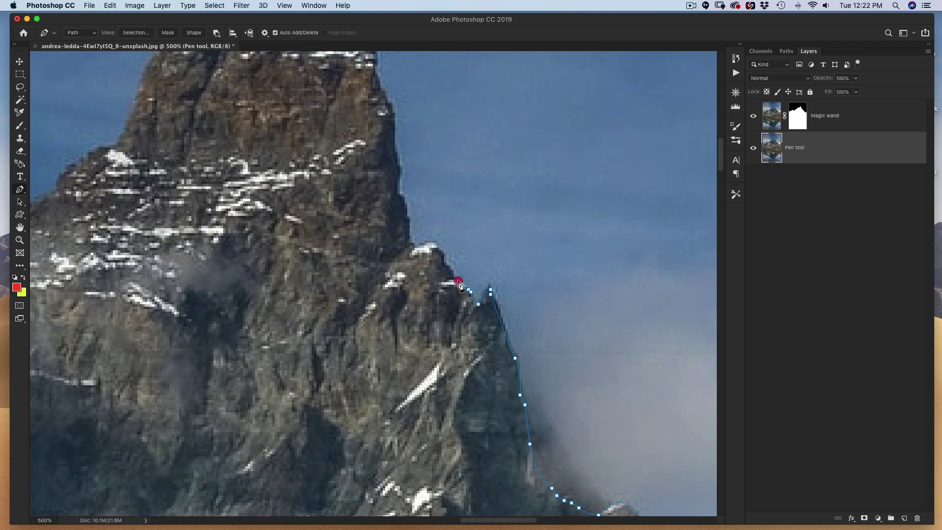
key(super+z)
key(super+z)
key(super+z)
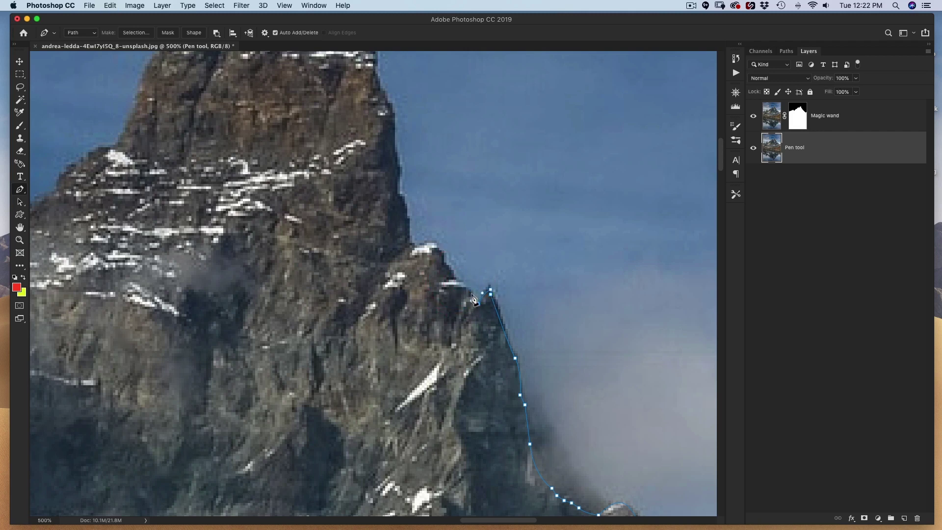
Trace the path from the spire's notch over the snowy knob to the foot of the summit block.
click(467, 290)
click(470, 292)
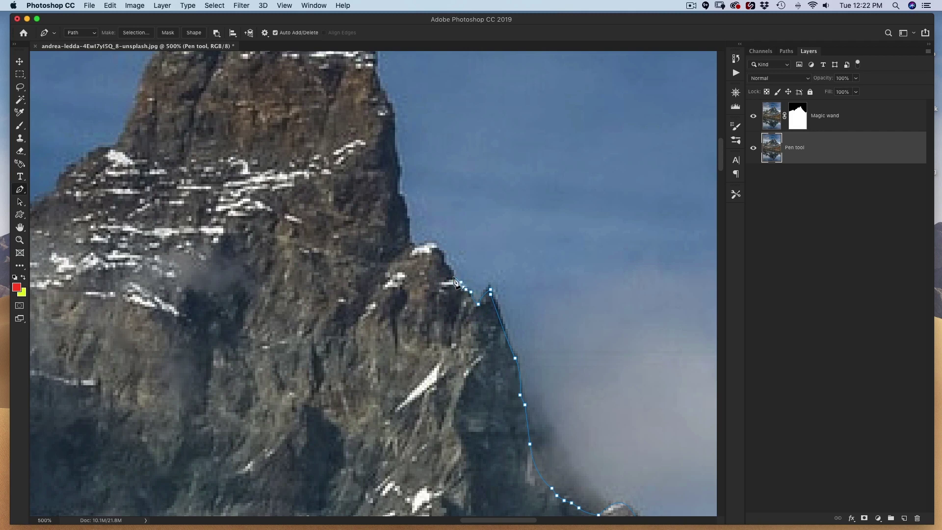
click(450, 267)
click(438, 249)
click(422, 244)
click(412, 247)
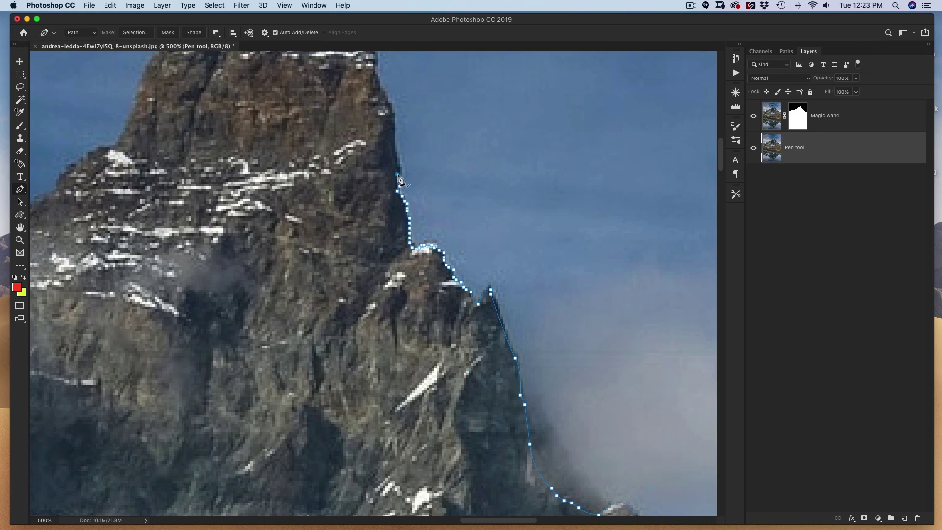
Trace the path up the right side of the summit block to its upper shoulder.
click(398, 153)
scroll(400, 162, up, 3)
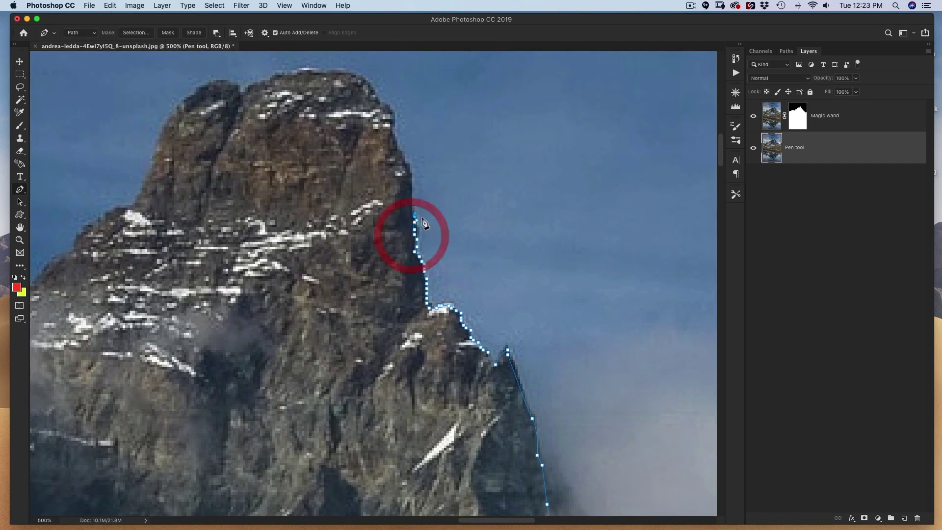
click(411, 176)
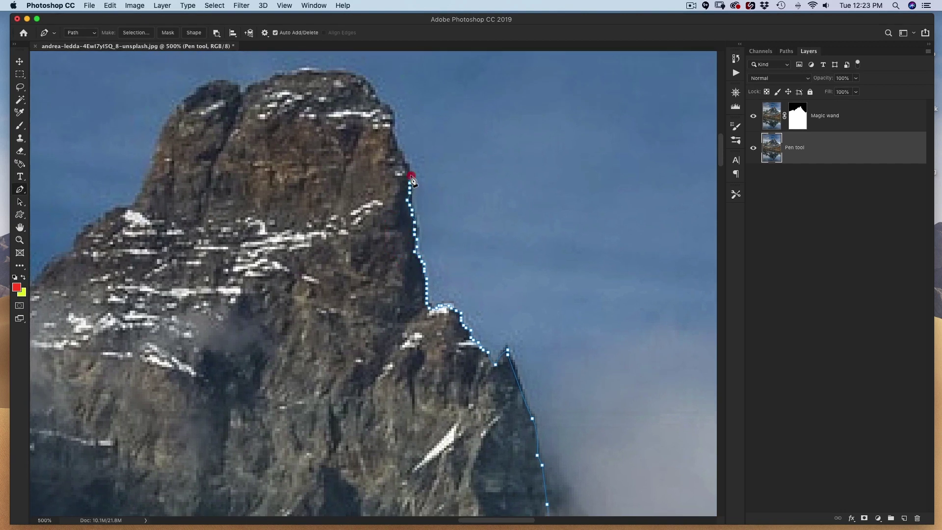
click(392, 132)
click(384, 106)
Trace the path across the rounded summit, through the small cleft and over the adjoining rock knob.
drag(435, 211, 491, 246)
click(438, 170)
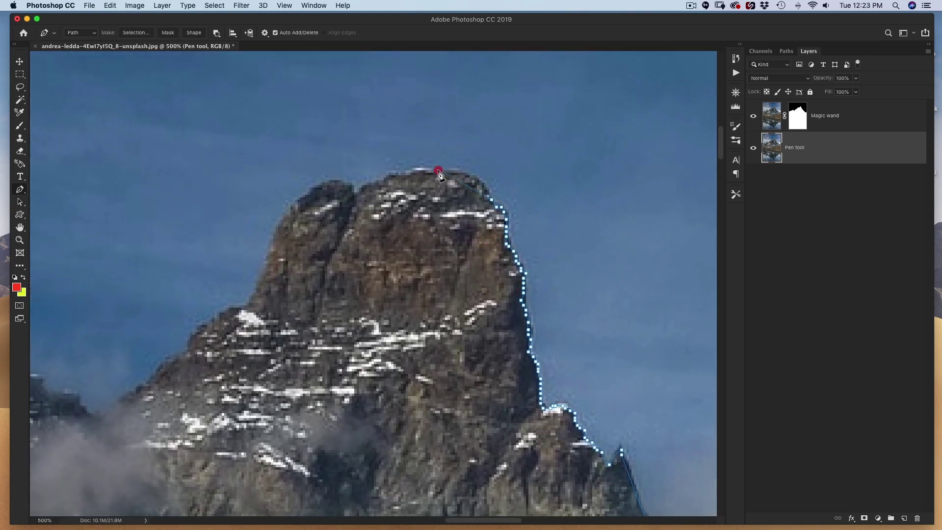
drag(406, 177, 368, 191)
click(358, 191)
click(349, 182)
click(332, 181)
click(312, 192)
Trace the path down the left side of the summit block to the snowy ledge with closely spaced anchors.
click(303, 200)
click(295, 205)
click(291, 209)
click(285, 212)
click(283, 217)
click(278, 224)
click(276, 229)
click(275, 234)
click(274, 239)
click(269, 256)
click(264, 273)
click(258, 287)
click(250, 301)
click(245, 309)
Continue the path along the snowy ledge and down the stepped rock on the summit's left side.
click(231, 311)
click(211, 320)
click(196, 330)
click(192, 334)
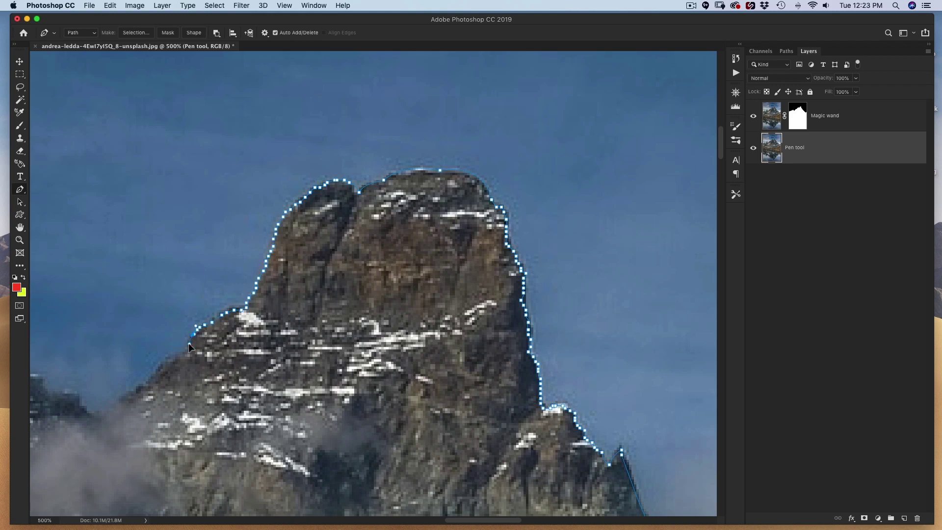
click(187, 347)
click(188, 354)
click(184, 359)
click(180, 362)
Trace the path down into the cloudy saddle and onto the dark shoulder of the second peak.
drag(264, 338, 357, 250)
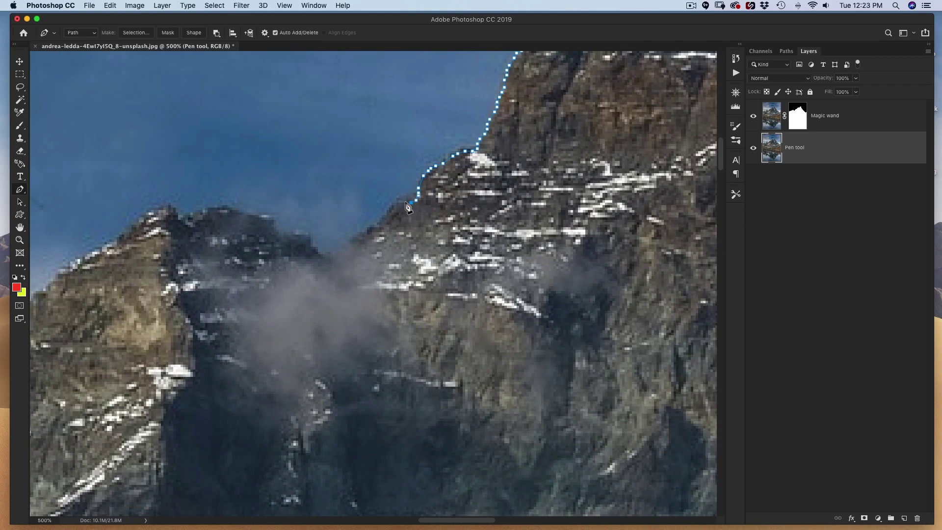
click(389, 212)
click(382, 226)
mouse_move(384, 218)
mouse_down()
mouse_move(340, 251)
mouse_move(306, 241)
mouse_up()
click(287, 235)
scroll(309, 267, left, 5)
scroll(309, 267, up, 2)
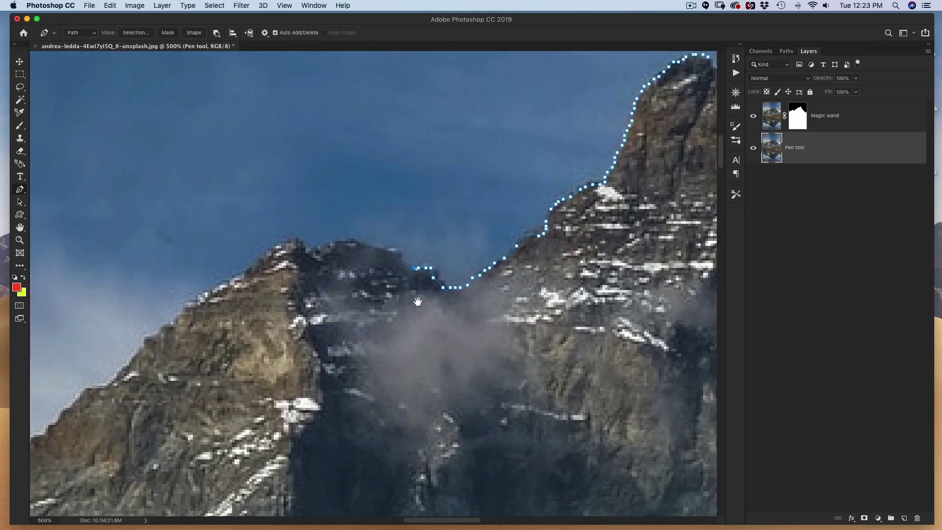
Trace the path over the second peak and down the upper part of its left ridge.
drag(246, 270, 435, 169)
click(378, 202)
click(343, 236)
click(299, 283)
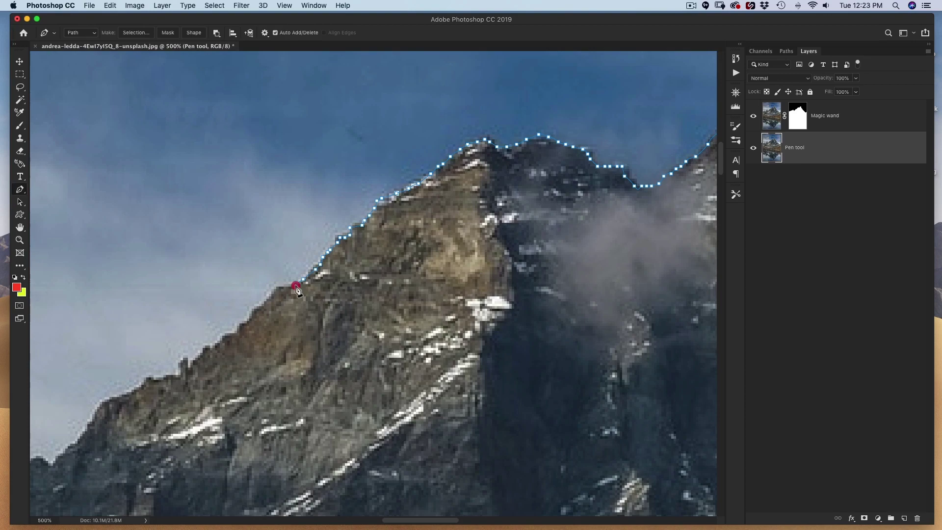
click(249, 323)
click(227, 336)
Trace the jagged middle part of the second peak's left ridge down to the dark rock outcrop.
key(super+minus)
key(super+minus)
drag(270, 300, 420, 227)
key(super+plus)
click(421, 255)
click(391, 265)
click(356, 282)
click(311, 332)
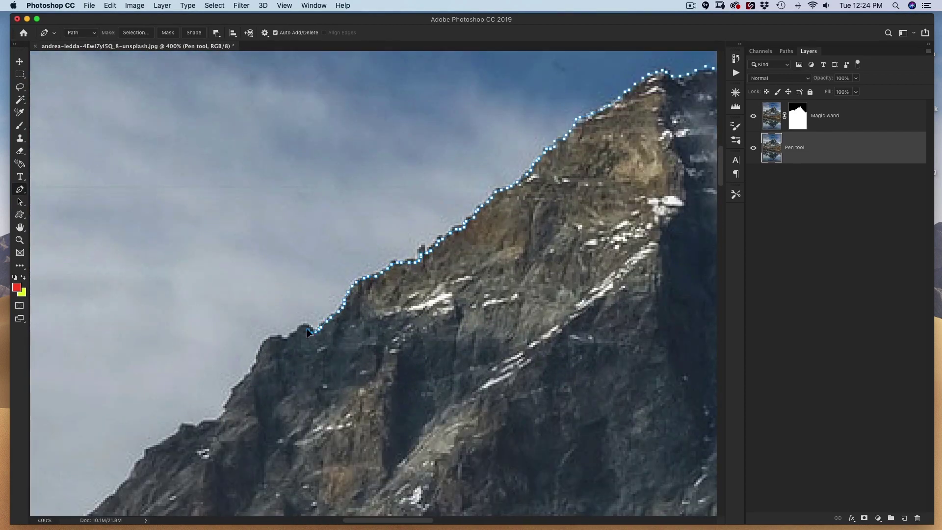
Trace the path down the lower left ridge to the bottom of the V-shaped valley.
click(243, 384)
click(225, 416)
click(164, 442)
drag(163, 442, 415, 241)
click(385, 268)
click(344, 311)
click(293, 353)
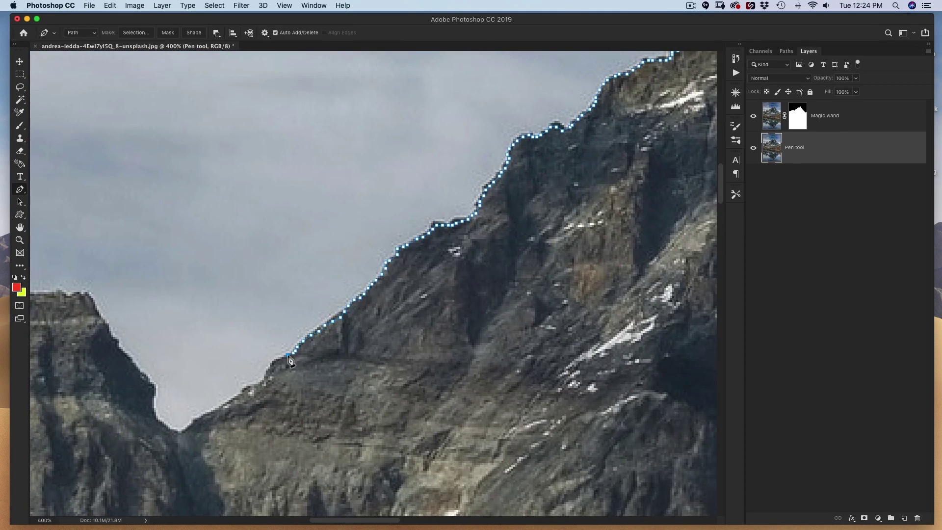
click(246, 389)
click(200, 419)
click(180, 434)
Trace the path up the steep side of the smaller left mountain and across its flat top.
click(138, 370)
drag(127, 356, 406, 359)
click(375, 309)
click(269, 300)
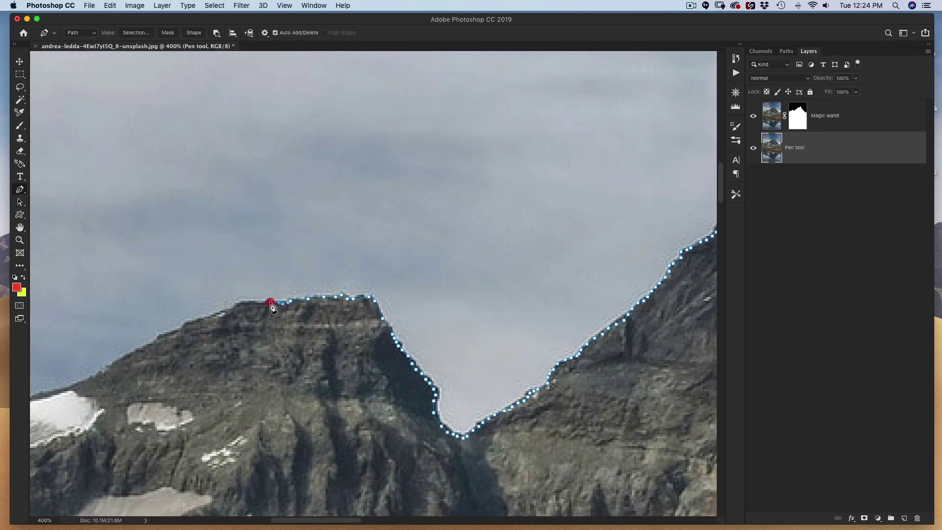
Trace the path down the smaller mountain's left slope and along the upper edge of the snow patch.
drag(225, 328, 448, 246)
click(414, 240)
click(343, 276)
click(298, 299)
drag(379, 291, 542, 234)
click(427, 250)
click(421, 252)
click(411, 258)
click(403, 263)
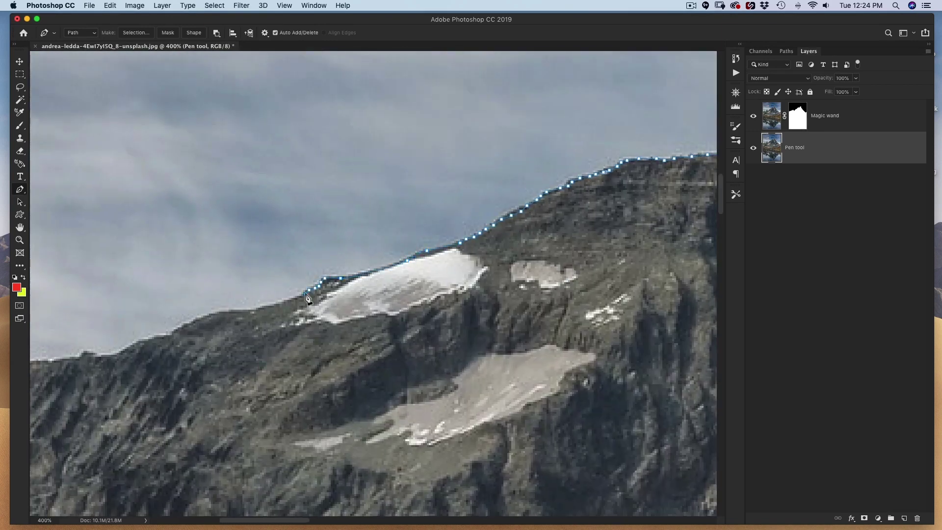
Continue the path from the snow patch along the gently descending ridge toward the image's left edge.
click(286, 302)
click(258, 309)
click(222, 311)
mouse_move(199, 313)
mouse_down()
mouse_move(437, 233)
mouse_move(408, 263)
mouse_move(314, 284)
mouse_up()
click(439, 239)
click(433, 243)
click(427, 246)
click(419, 250)
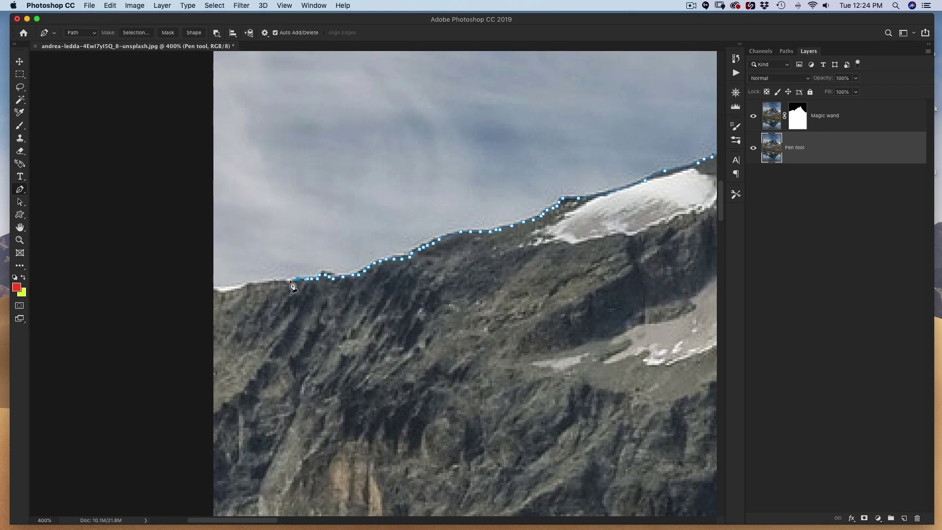
Undo the last anchor and trace the remaining ridge to a point just beyond the image's left edge.
key(super+z)
drag(302, 284, 235, 290)
click(233, 291)
click(225, 292)
click(218, 293)
click(211, 292)
click(205, 294)
Extend the path from the ridge around the sky outside the canvas and close it at its starting anchor on the image's right edge.
key(super+minus)
key(super+minus)
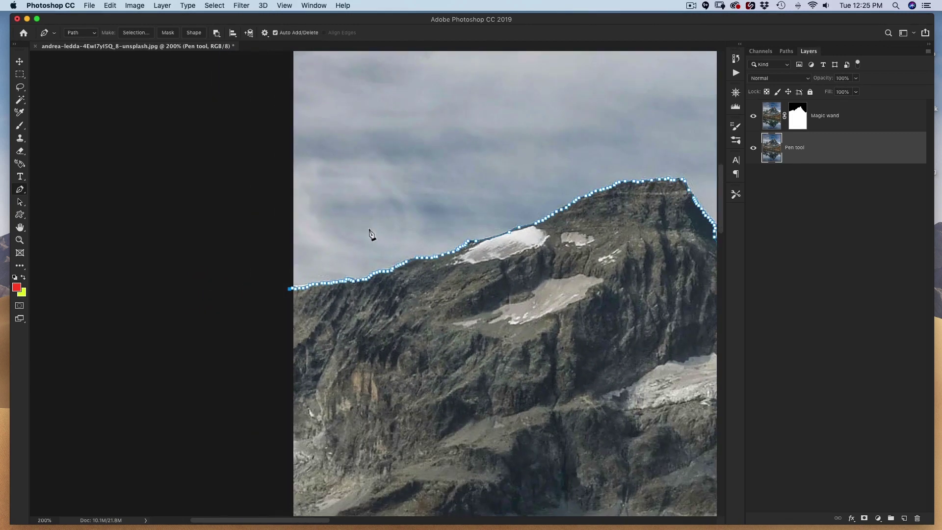
key(super+minus)
key(super+minus)
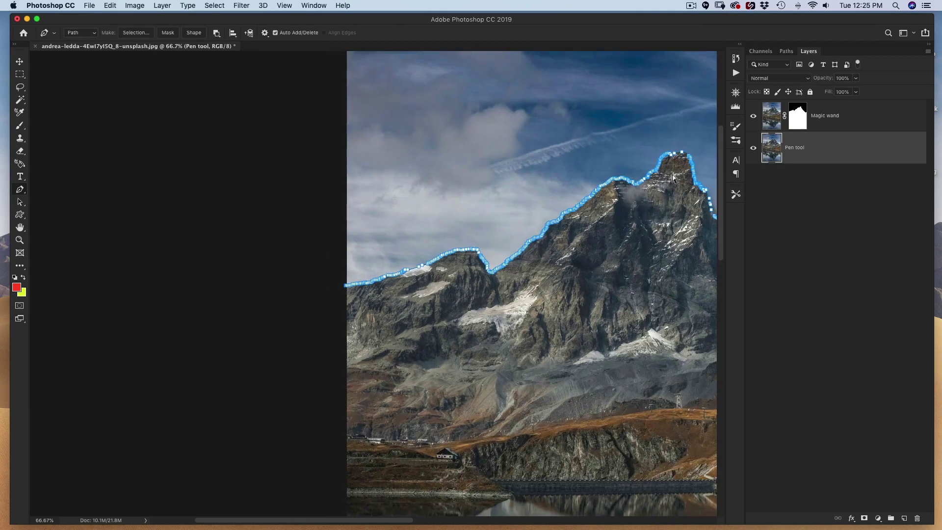
key(super+minus)
key(super+minus)
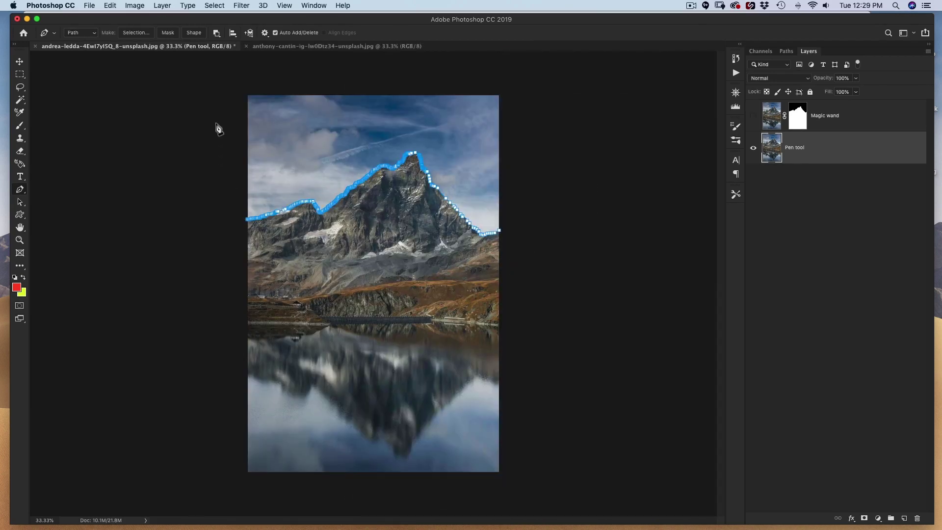
click(233, 77)
click(524, 76)
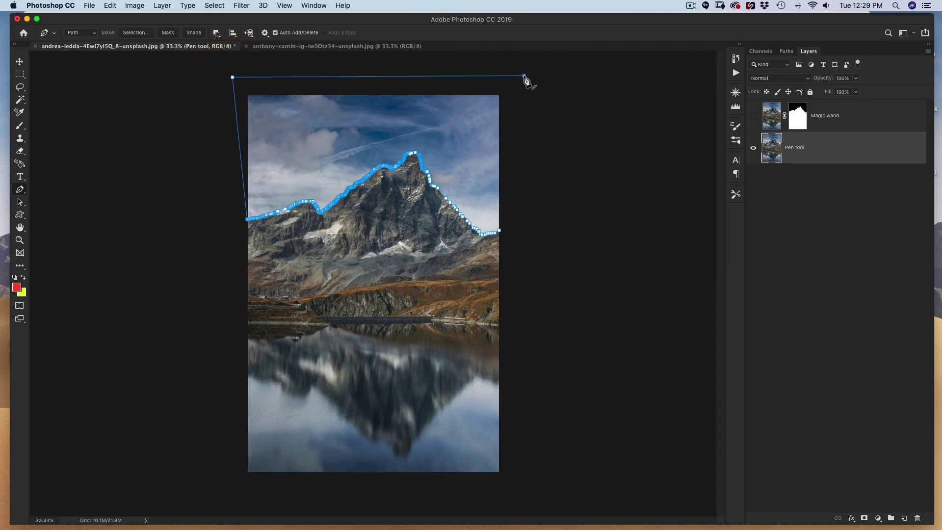
click(521, 213)
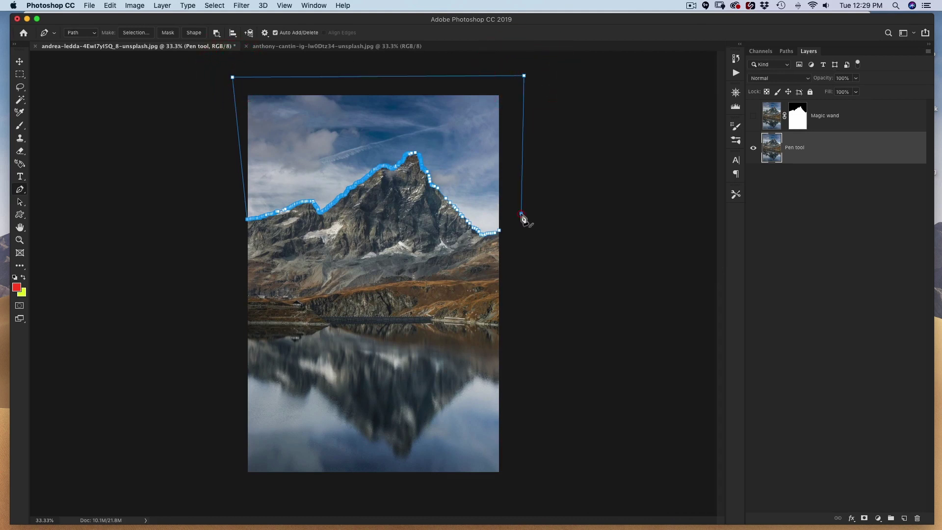
click(499, 230)
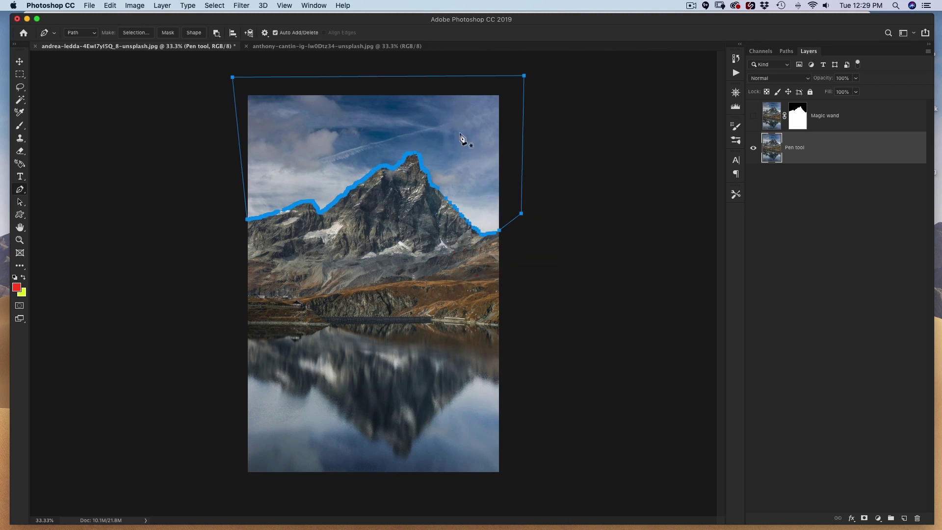
click(506, 224)
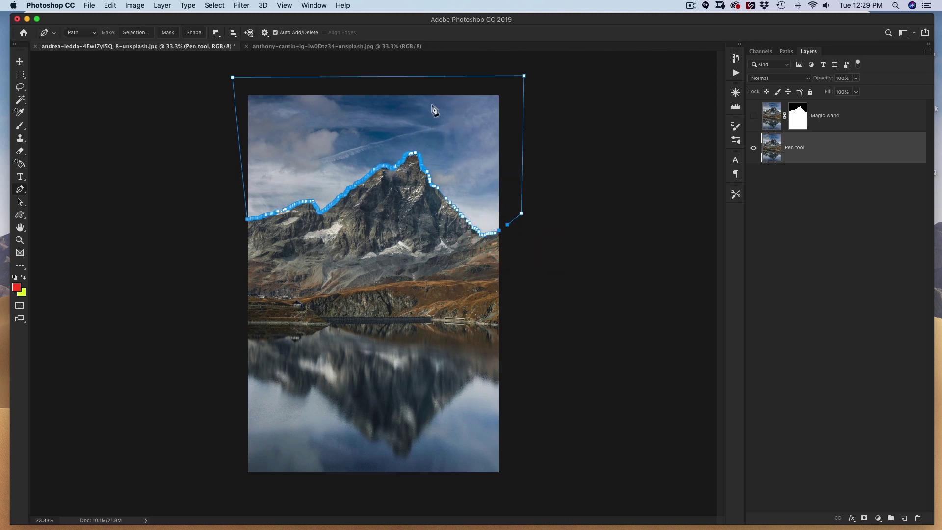
Convert the path to a selection with a 0.2-pixel feather radius and use it to mask the sky out of the Pen tool layer.
right_click(439, 125)
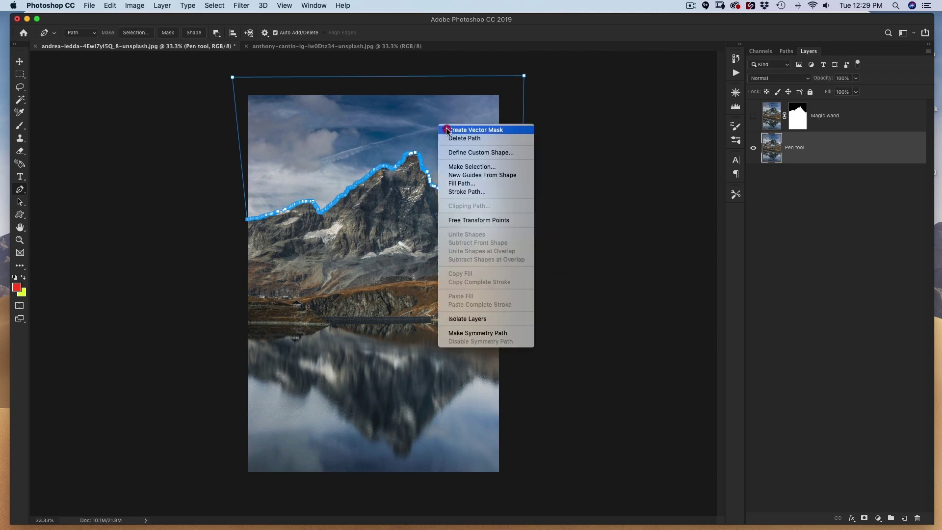
click(461, 168)
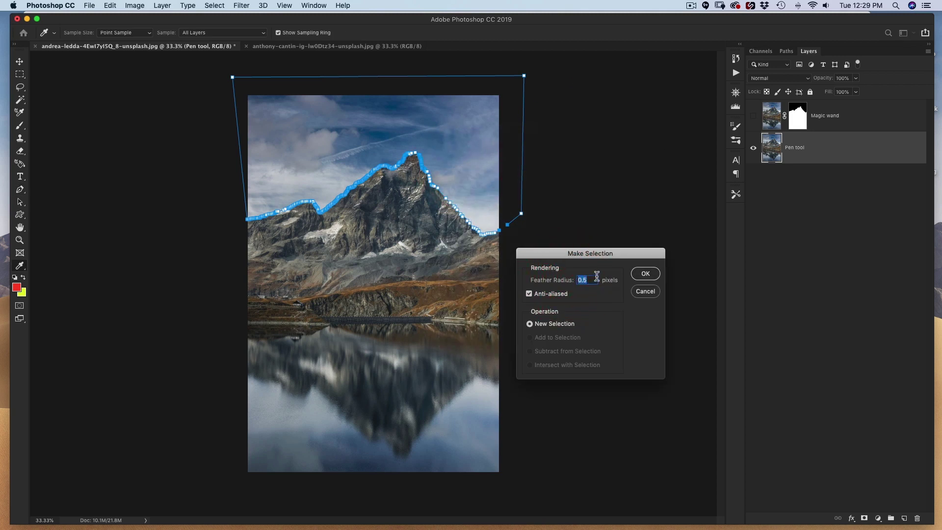
text(1)
key(BackSpace)
text(.2)
key(Return)
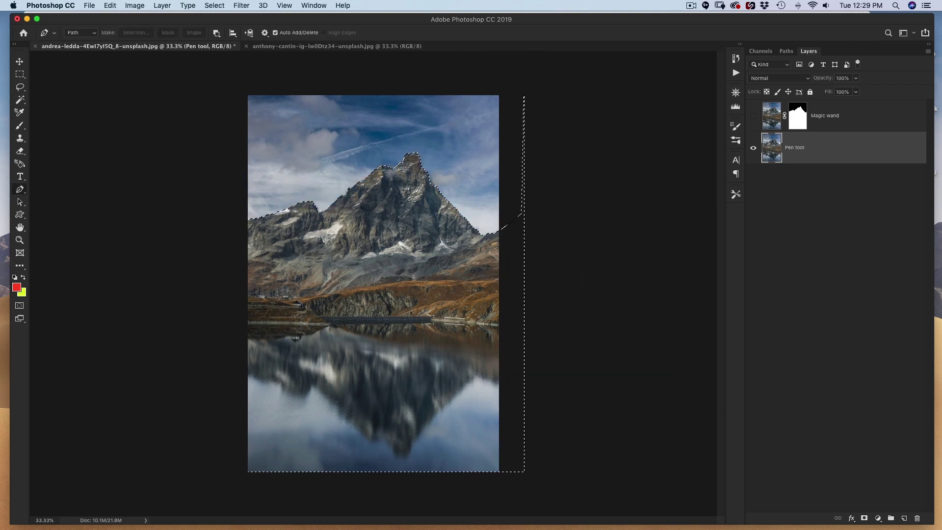
key(super+m)
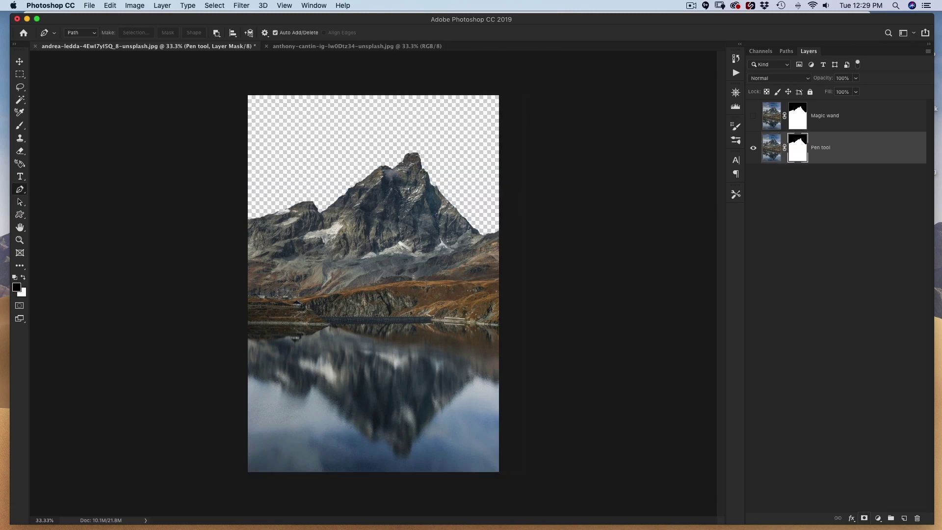
Examine the Pen tool layer's masked edge at 200% along the main peak's right slope and the saddle below it.
key(super+1)
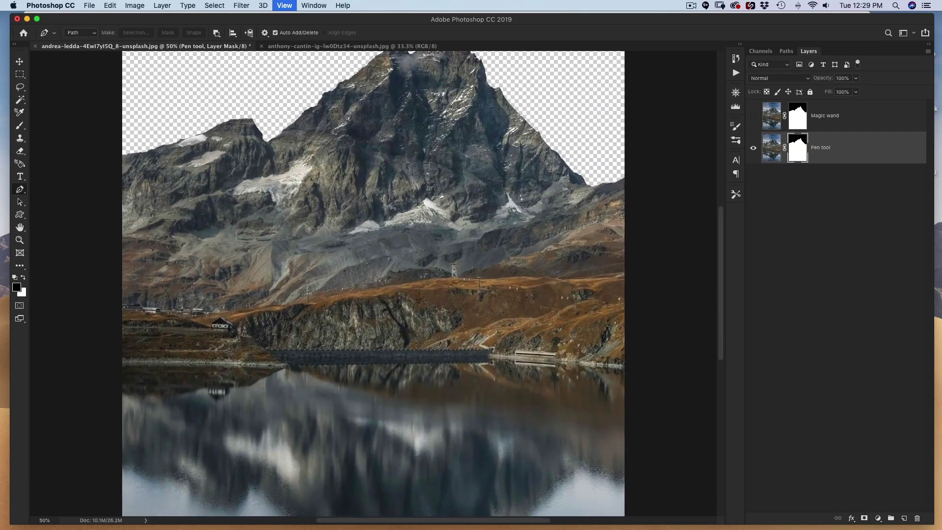
key(super+equal)
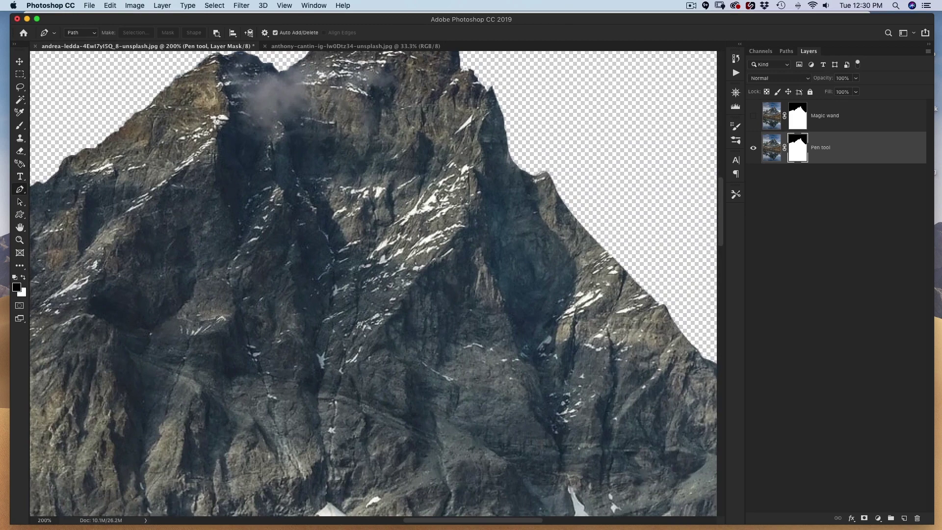
scroll(374, 284, down, 5)
scroll(374, 283, right, 5)
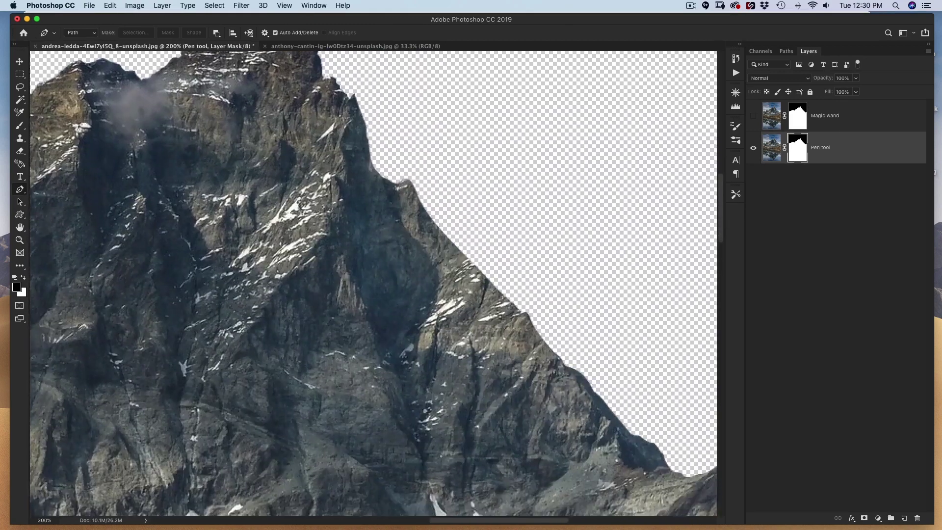
scroll(373, 284, down, 4)
scroll(373, 283, right, 4)
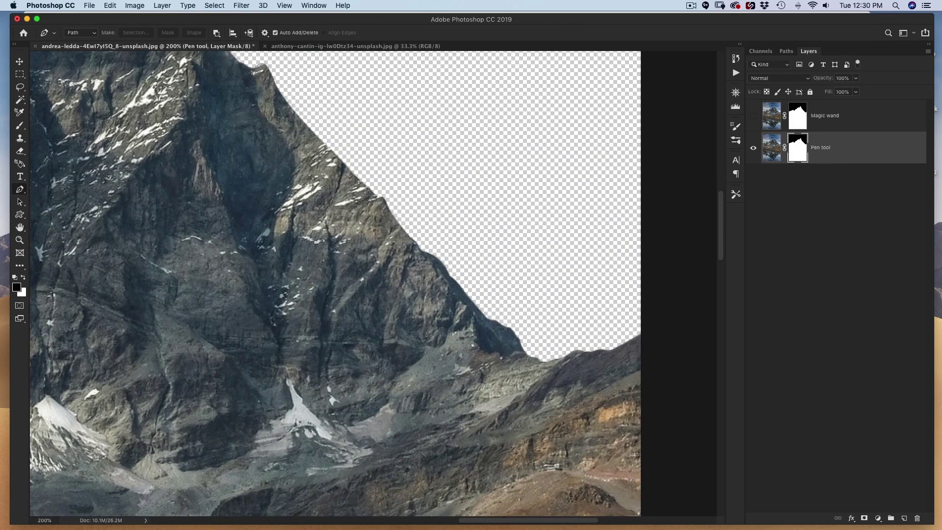
scroll(373, 283, up, 3)
scroll(372, 284, left, 3)
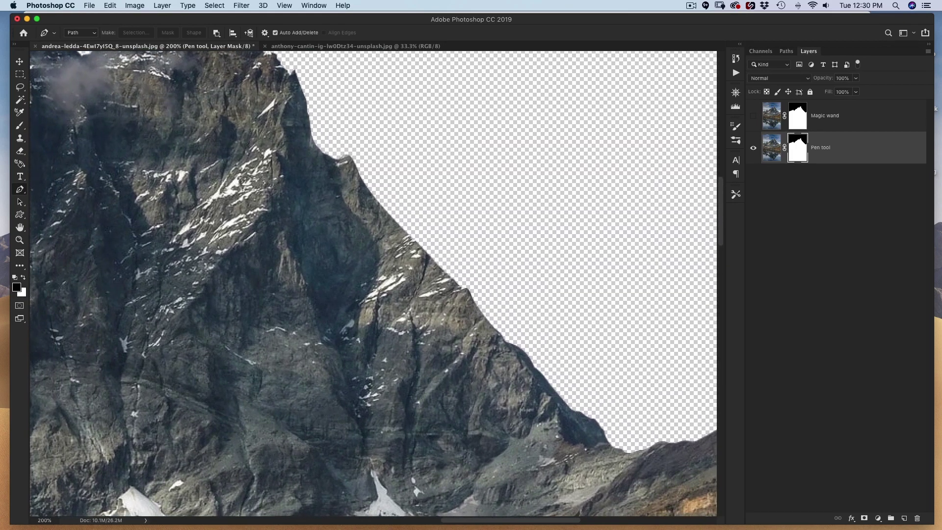
Examine the Pen tool layer's masked edge around the summit, the left slope and the smaller left mountain.
scroll(373, 283, up, 4)
scroll(373, 284, left, 5)
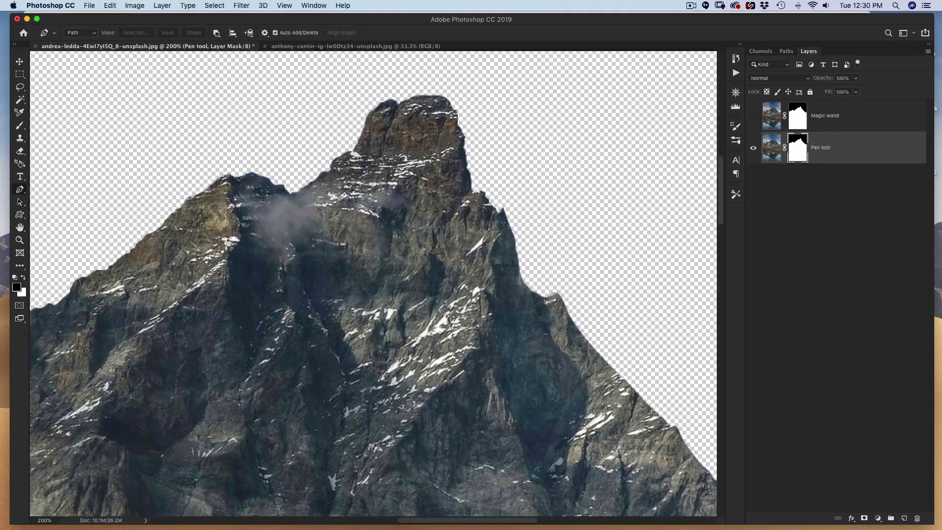
scroll(373, 284, left, 2)
scroll(372, 283, up, 1)
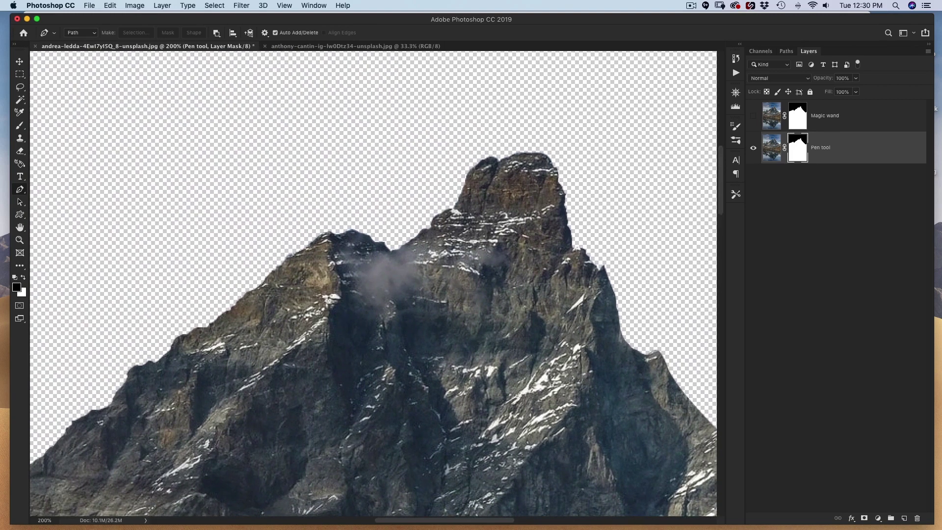
scroll(373, 284, down, 3)
scroll(373, 284, left, 6)
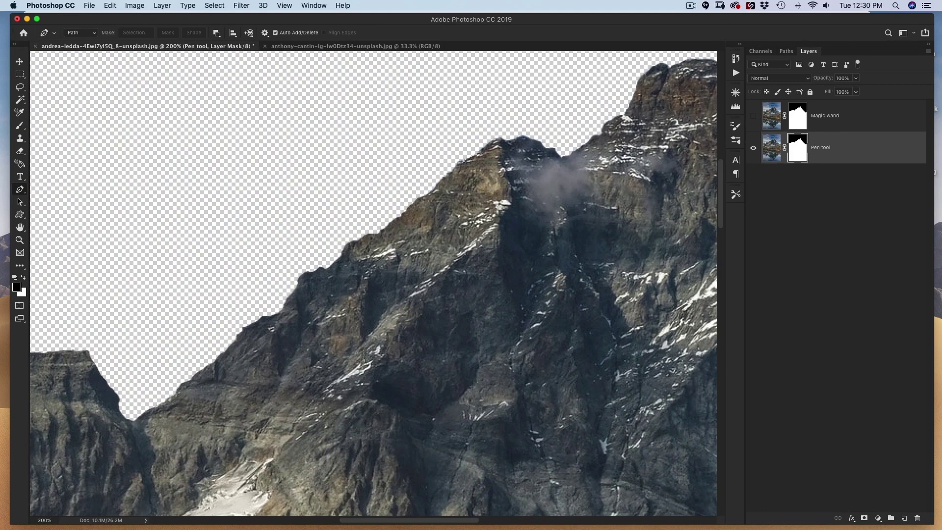
scroll(373, 283, down, 2)
scroll(373, 283, left, 6)
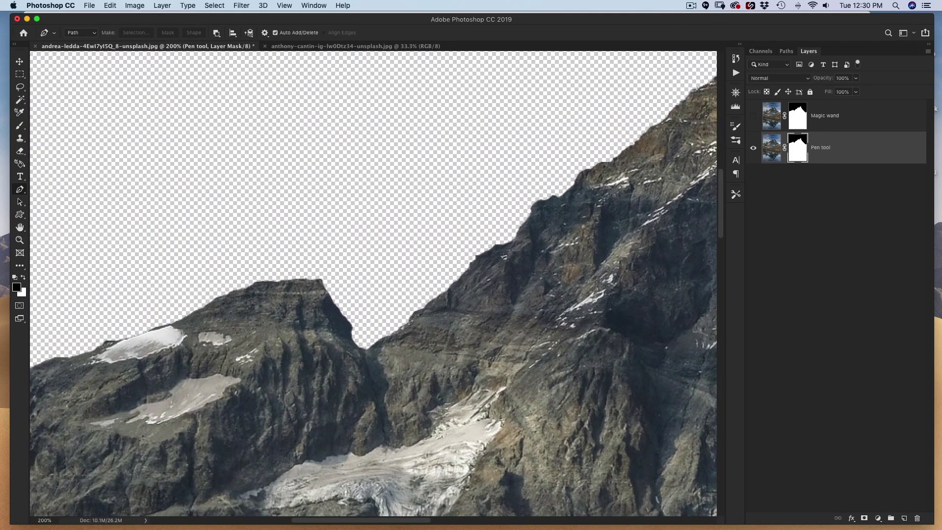
scroll(373, 283, down, 2)
scroll(373, 284, left, 6)
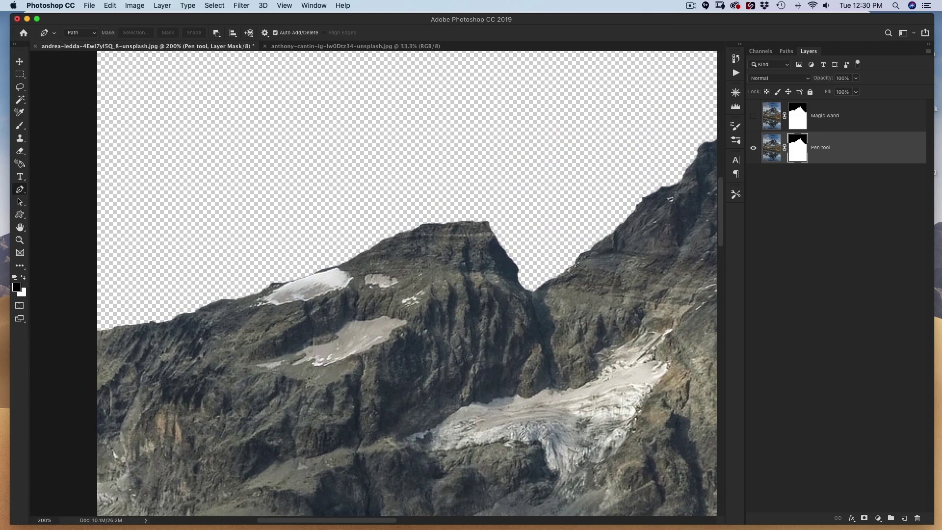
scroll(373, 284, right, 8)
scroll(373, 283, up, 3)
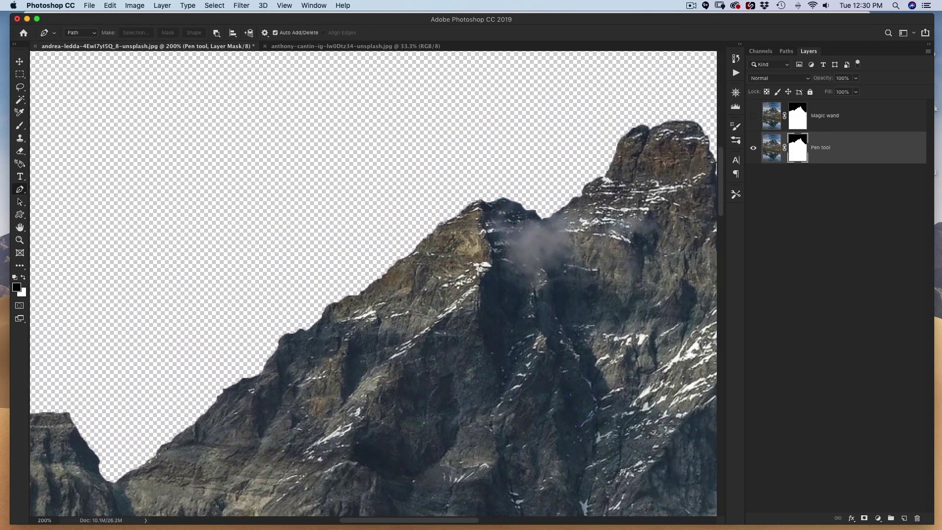
key(super+minus)
key(super+minus)
key(super+minus)
key(super+minus)
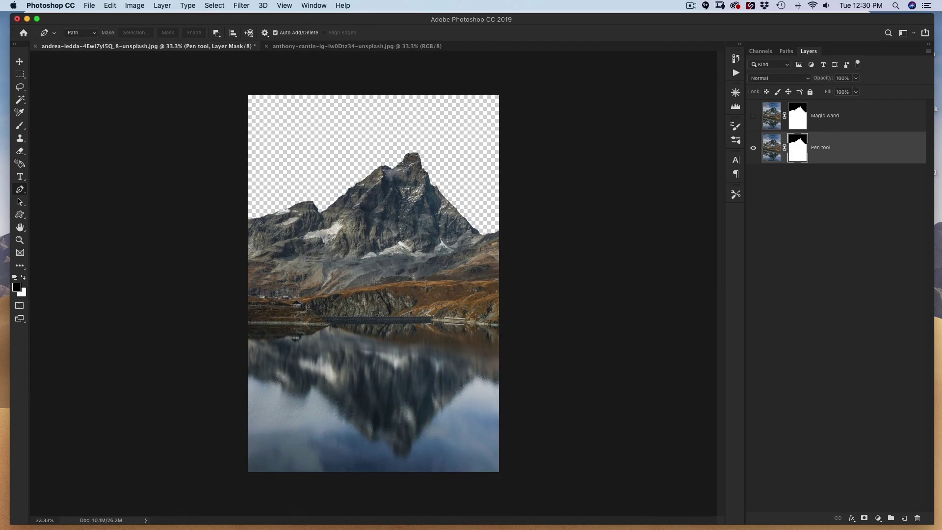
Bring the sky photo from anthony-cantin-ig-lw0Dtz34-unsplash.jpg in beneath both masked mountain layers and move it slightly down behind the peak.
key(ctrl+Tab)
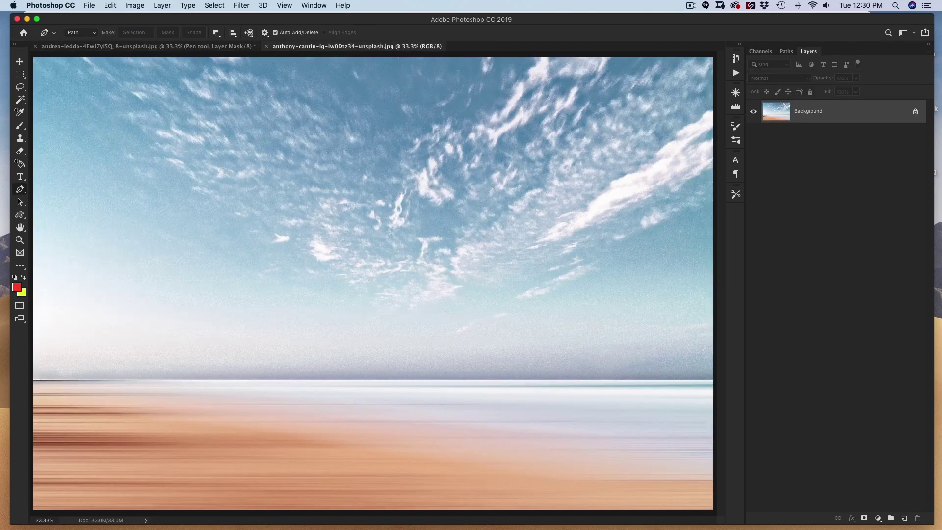
key(v)
key(ctrl+Tab)
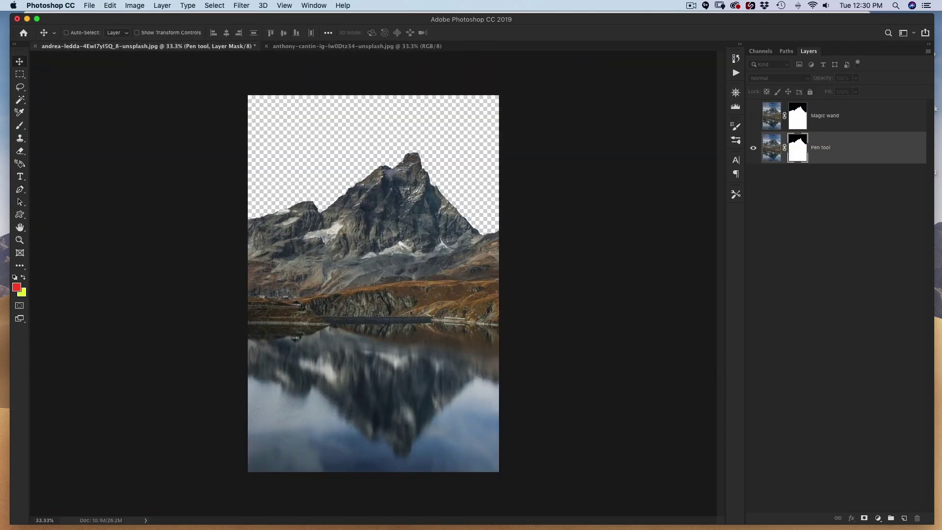
key(super+v)
key(super+bracketleft)
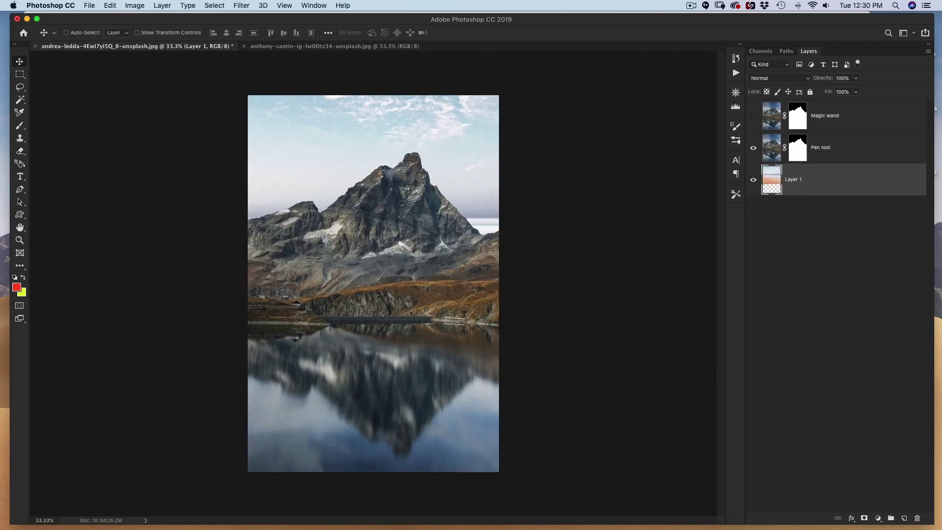
mouse_move(469, 152)
mouse_down()
mouse_move(470, 175)
mouse_move(474, 143)
mouse_up()
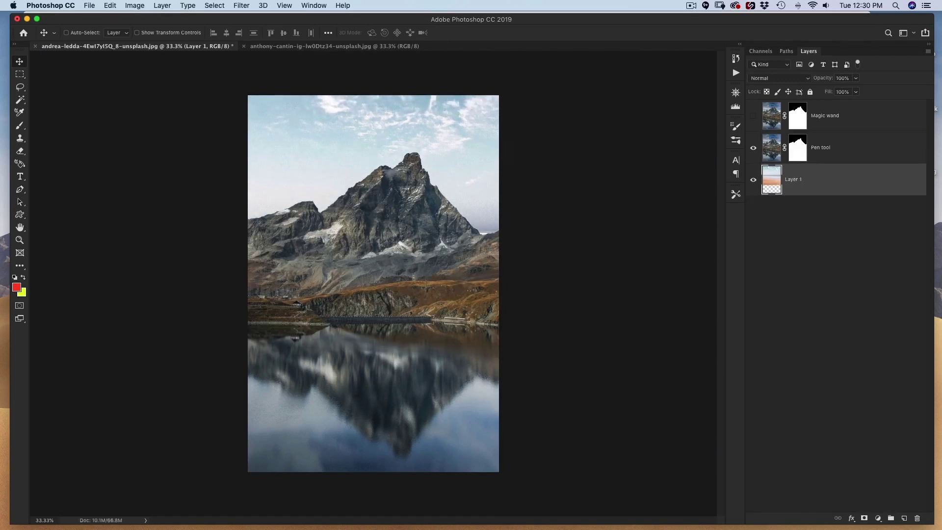
Show the Magic wand layer instead of the Pen tool layer and examine its mask edge against the new sky along the right slope and summit.
click(753, 116)
key(super+equal)
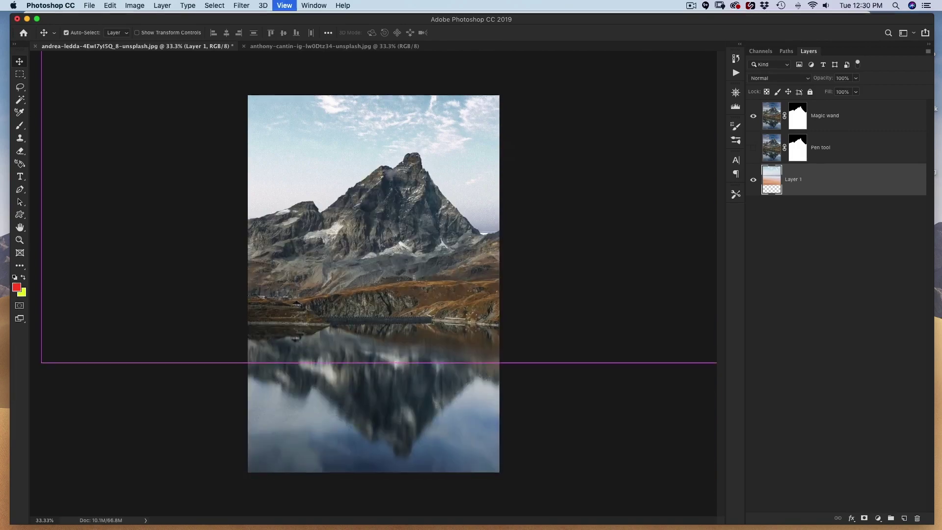
key(super+equal)
key(super+equal)
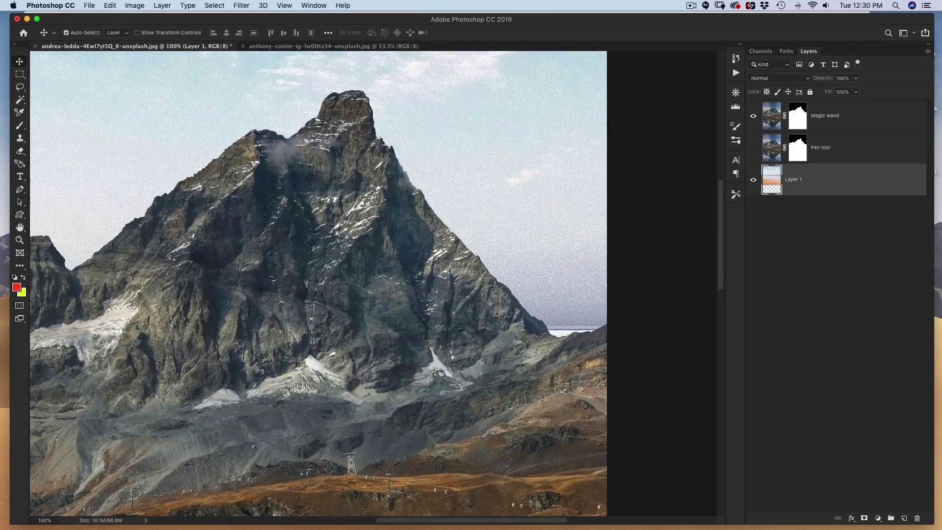
scroll(373, 285, right, 4)
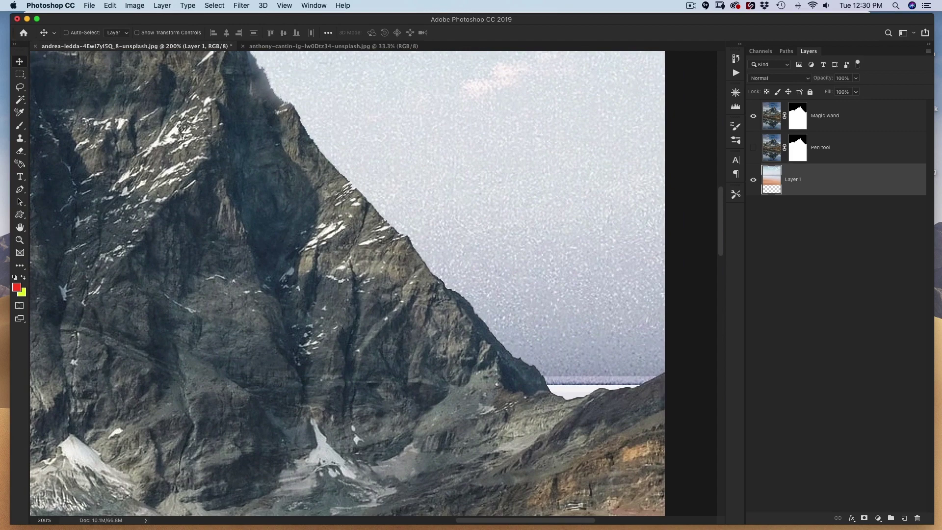
scroll(373, 284, up, 5)
scroll(373, 285, left, 6)
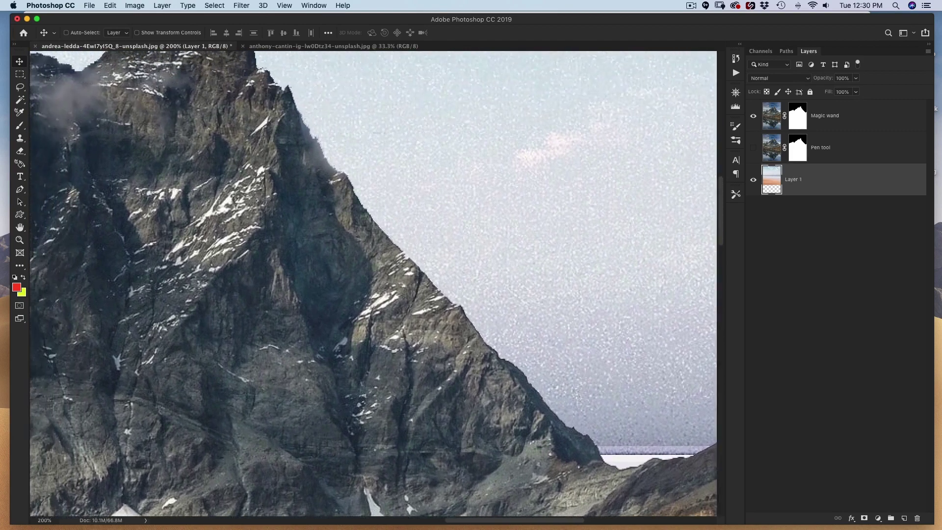
scroll(372, 284, up, 3)
scroll(373, 284, left, 5)
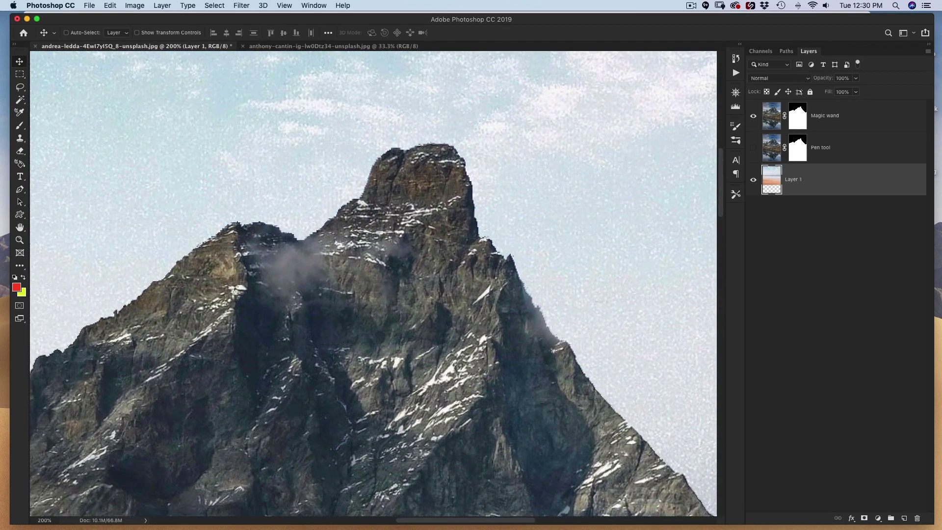
key(super+plus)
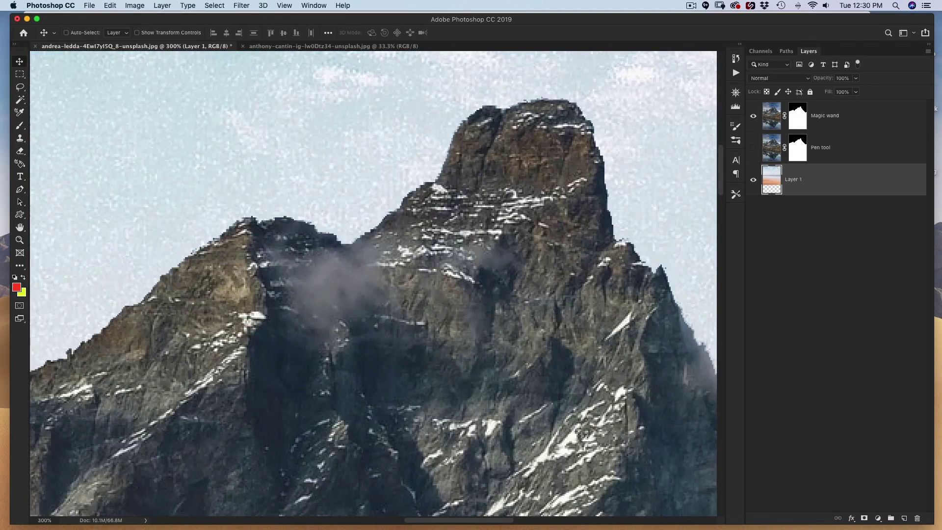
scroll(373, 284, up, 2)
key(super+minus)
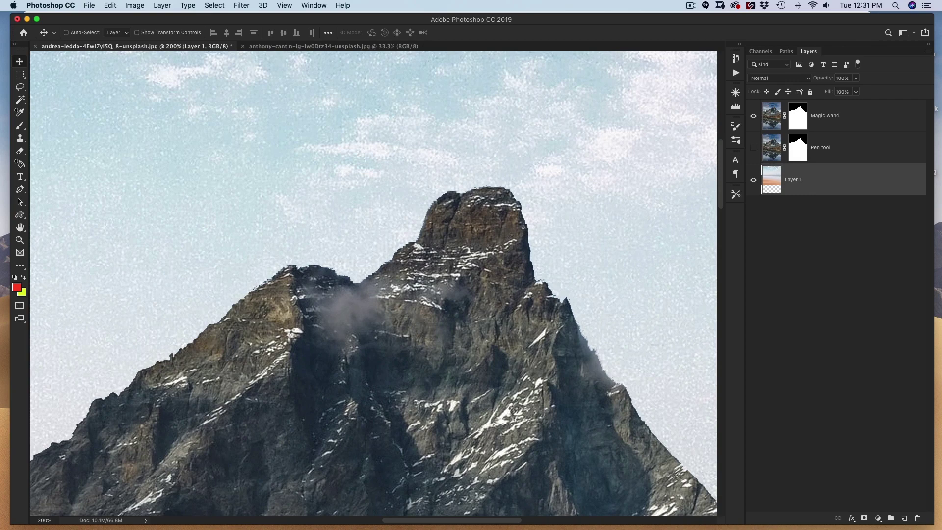
key(super+plus)
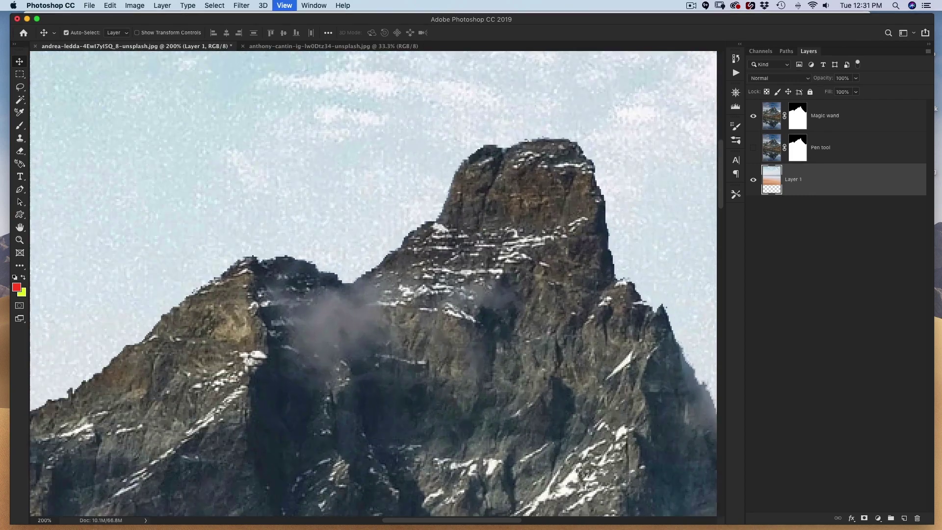
Examine the Magic wand layer's mask edge at 300% from the summit down the left slope to the saddle, ending on the whole image.
scroll(373, 283, right, 3)
scroll(373, 283, down, 1)
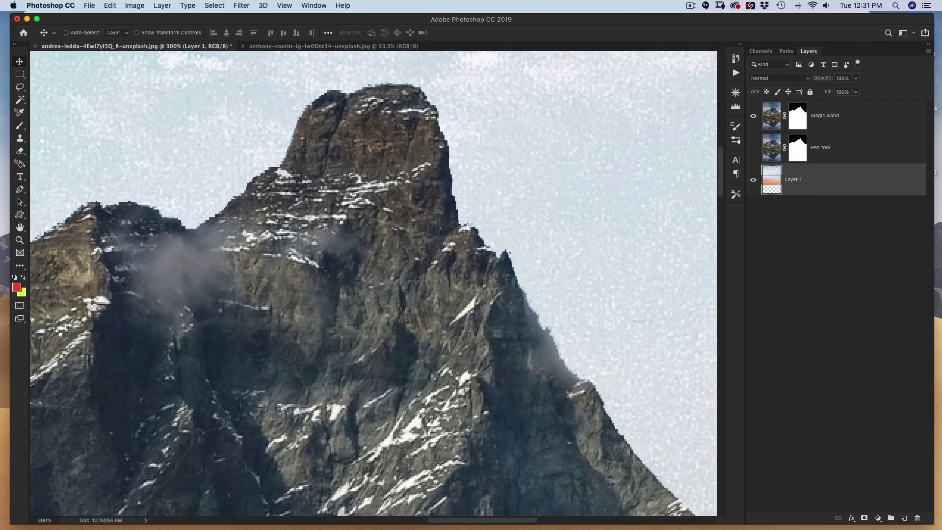
scroll(373, 284, left, 10)
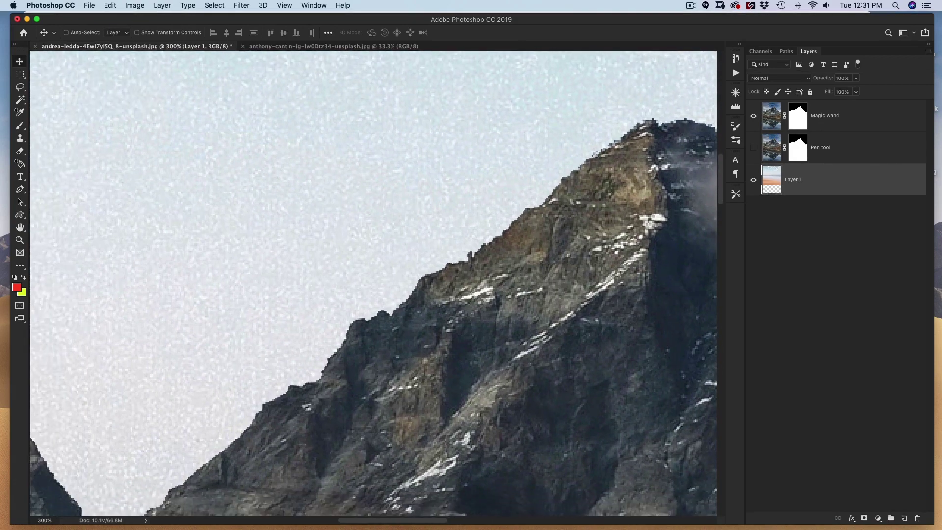
key(super+minus)
key(super+minus)
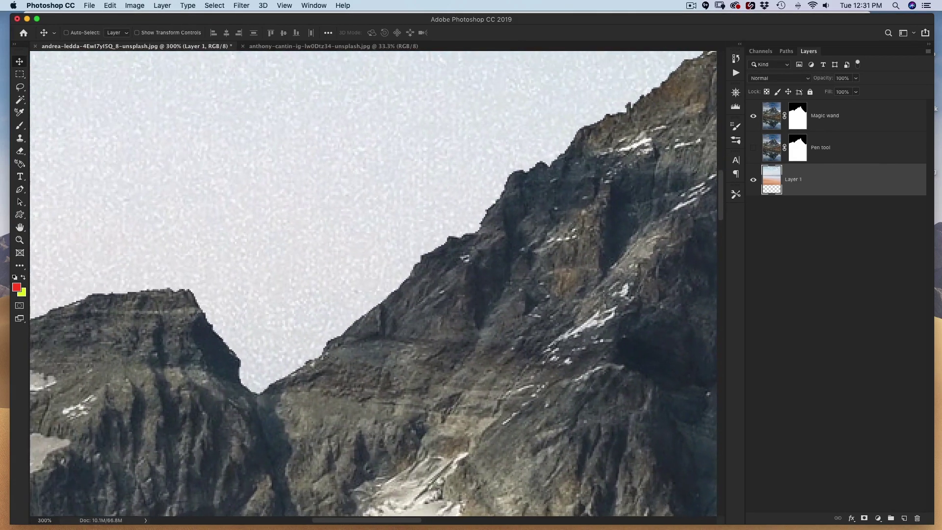
key(super+minus)
key(super+minus)
key(super+minus)
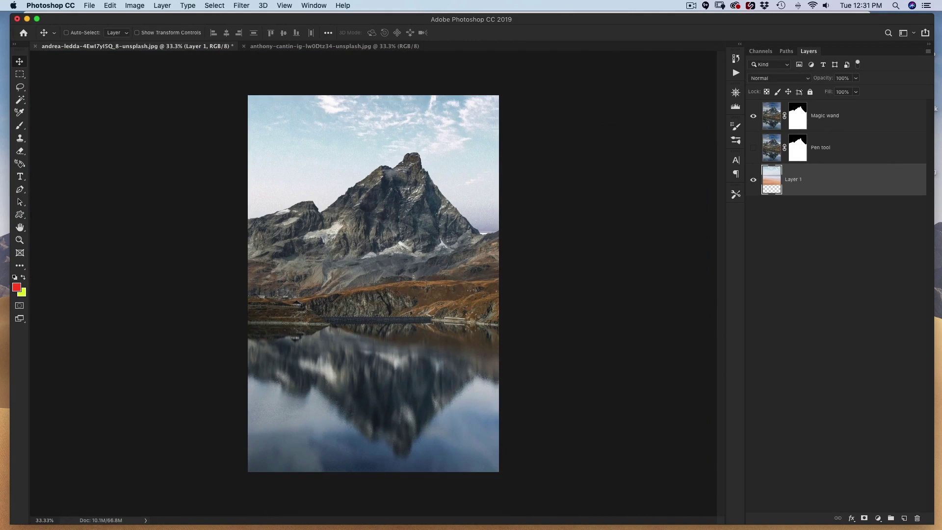
Show the Pen tool layer instead of the Magic wand layer and examine its mountain edge against the new sky at 100%.
click(753, 116)
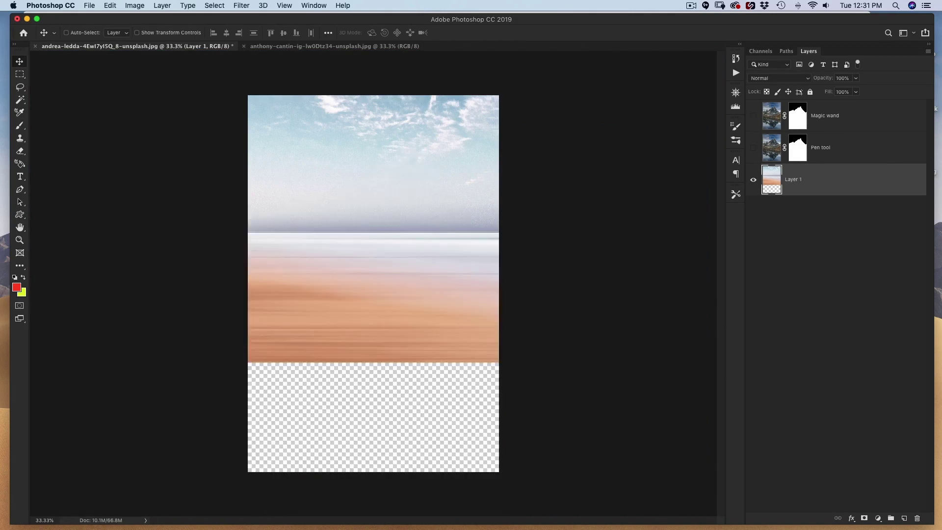
key(super+plus)
key(super+plus)
key(super+plus)
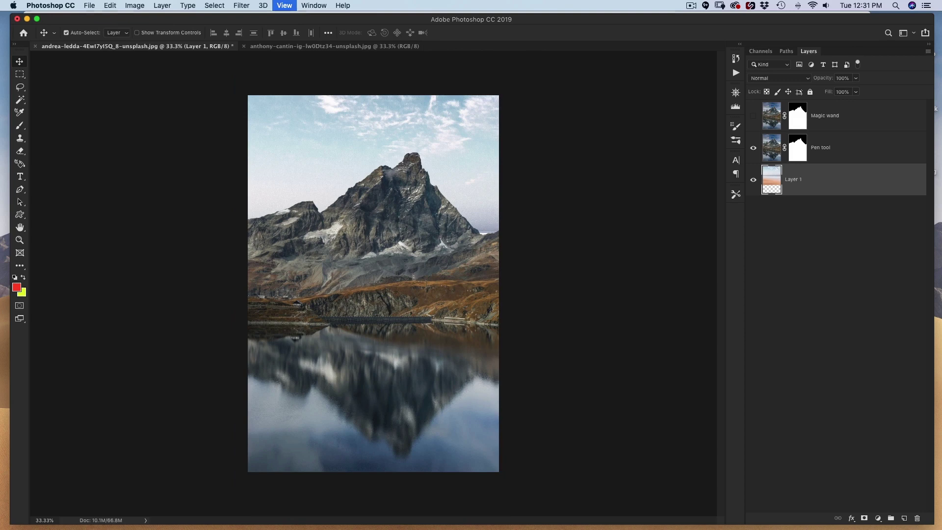
scroll(373, 283, left, 5)
scroll(373, 283, up, 3)
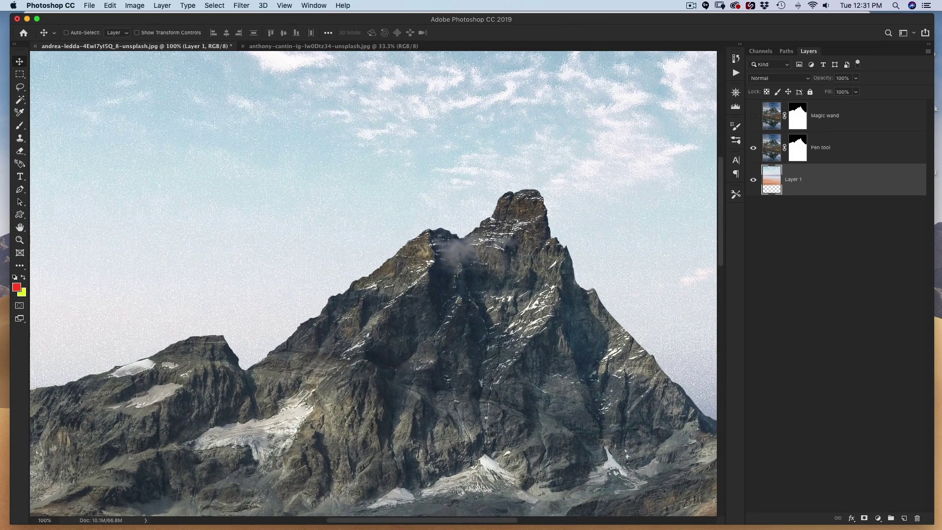
key(super+minus)
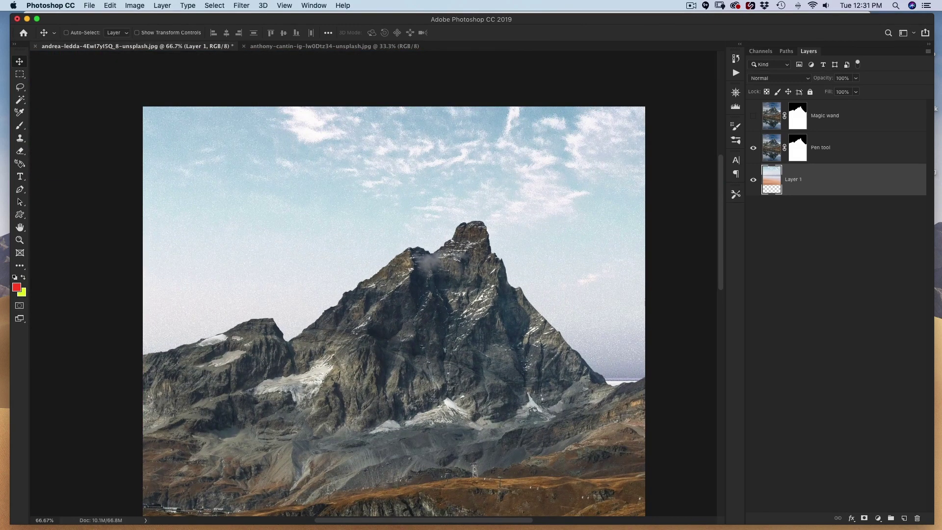
Swap visibility back to the Magic wand layer to compare its mountain edge against the sky at 66.67%.
click(753, 148)
click(753, 115)
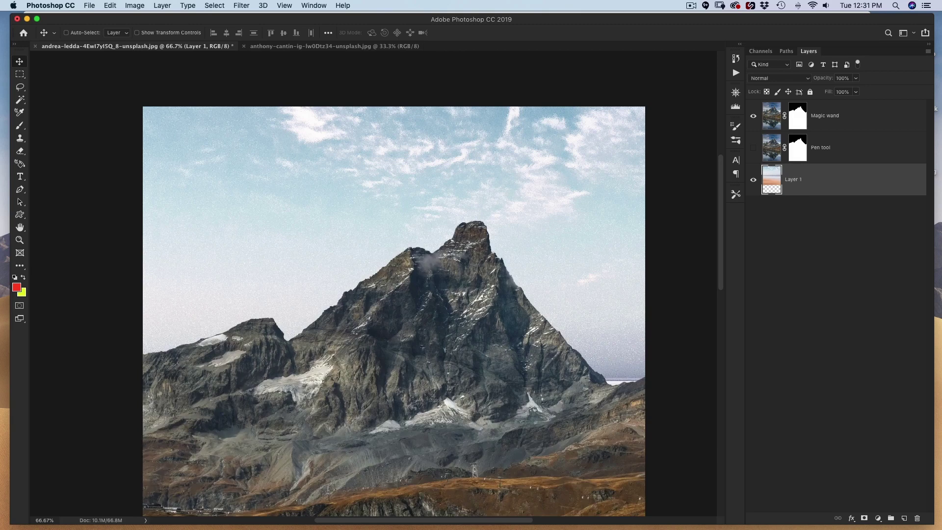
click(214, 5)
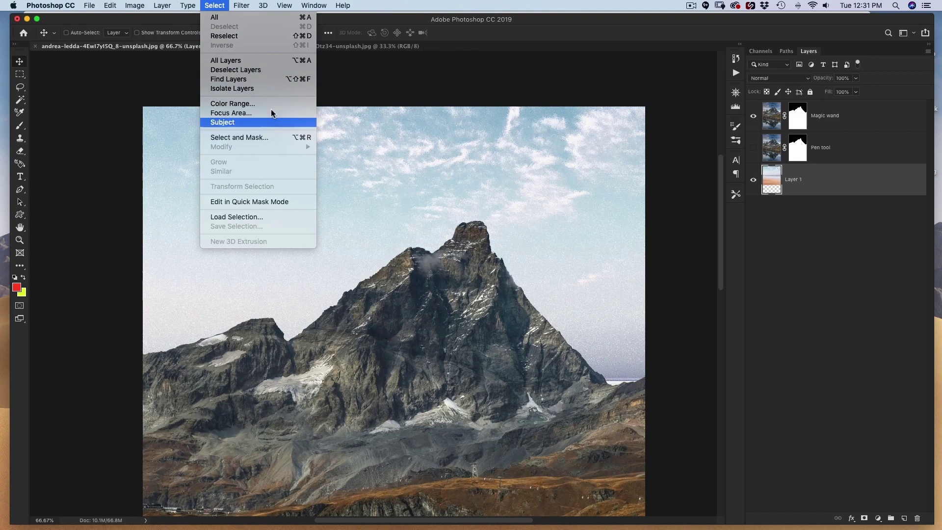
click(415, 79)
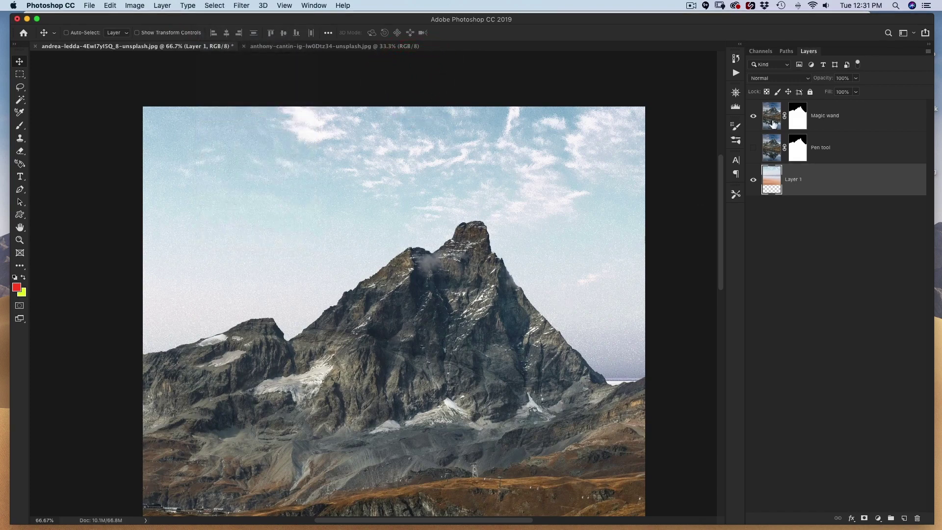
Hide the Magic wand layer, show the Pen tool layer again and view the whole composite at 33.33%.
key(super+minus)
click(753, 117)
click(754, 148)
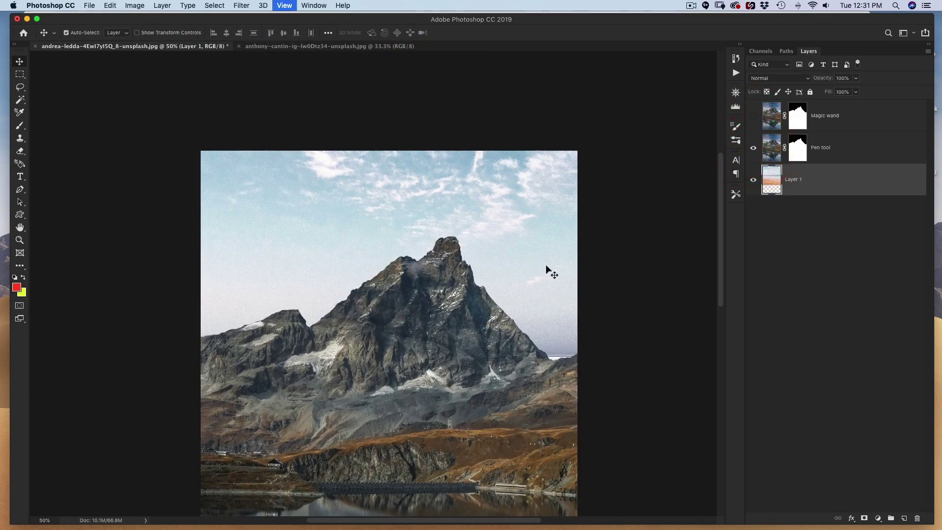
key(super+minus)
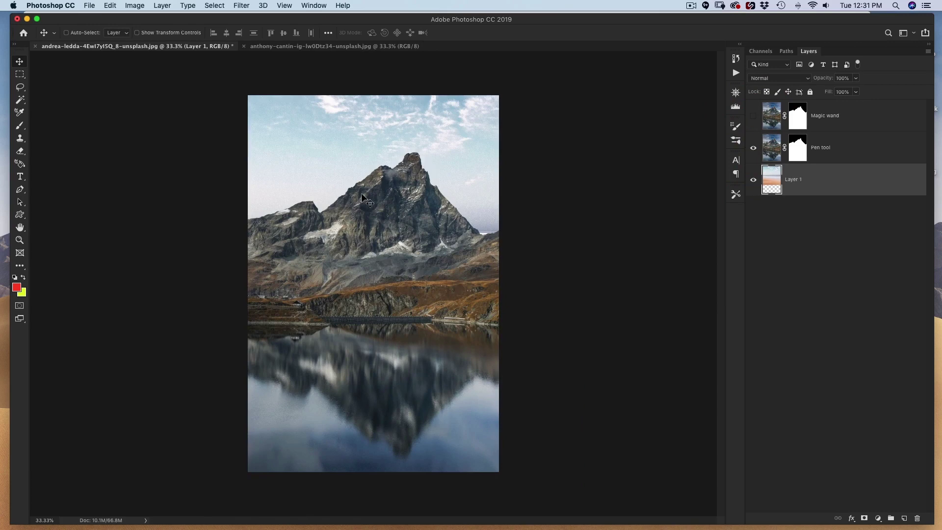